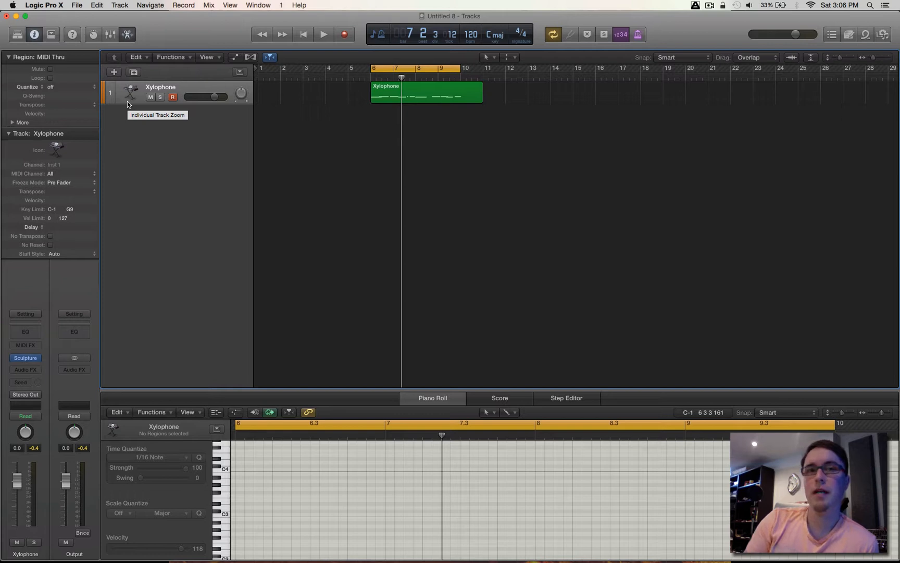
- Enlarge the Xylophone track, play back its dry sound and view its Sculpture instrument settings
left_click_drag(127, 101, 125, 141)
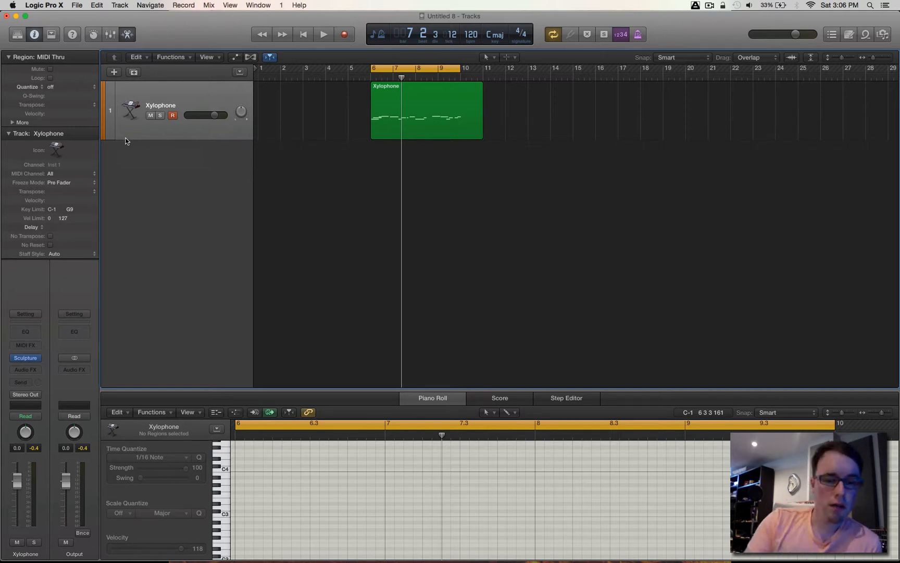
key("space")
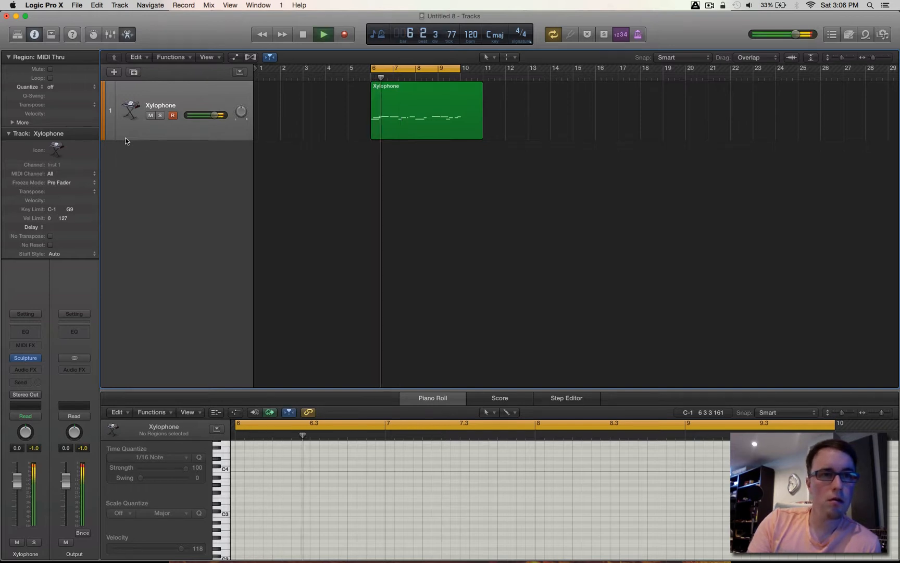
key("space")
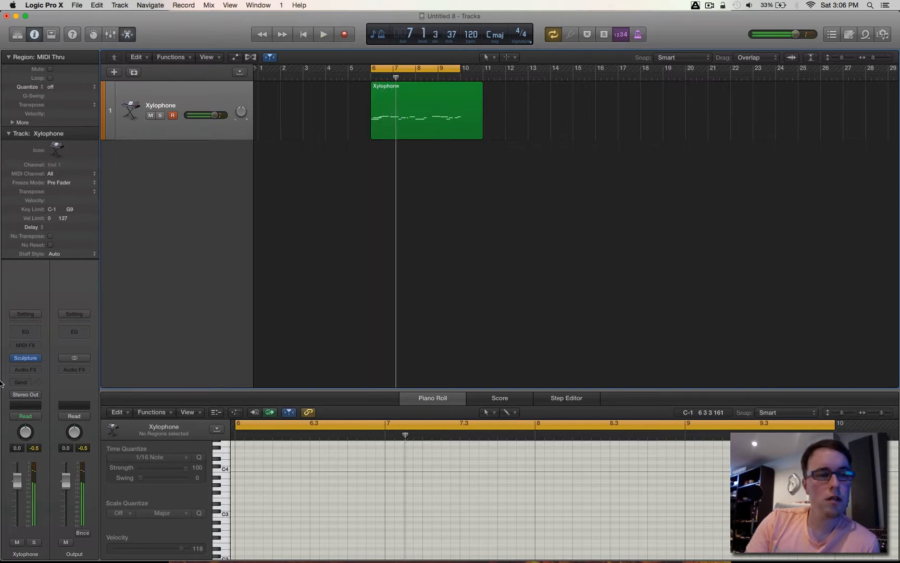
left_click(26, 358)
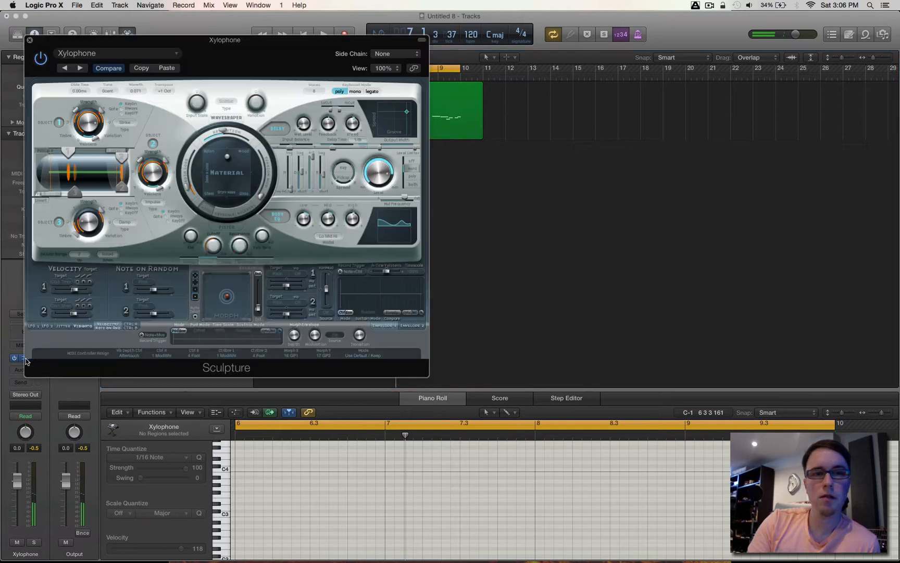
left_click(29, 40)
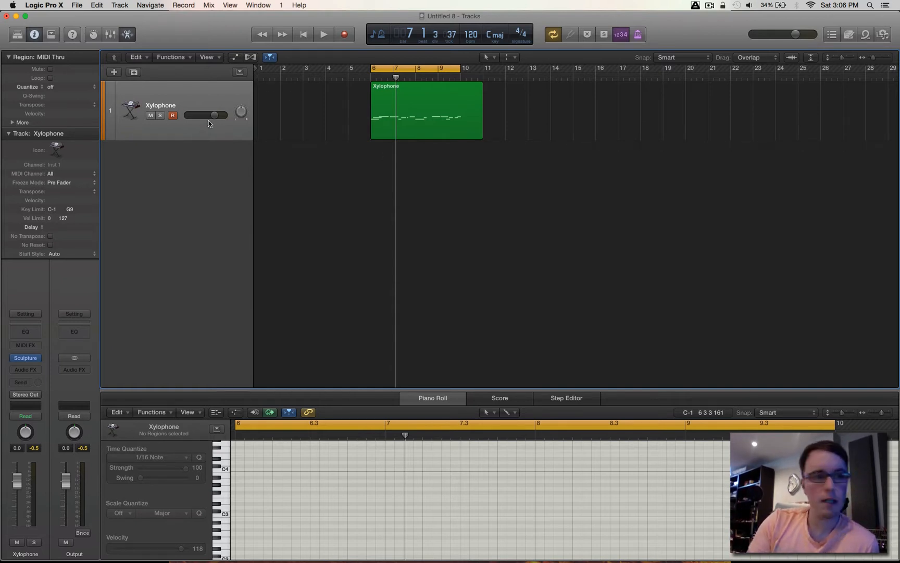
- Add a Bus 1 send to the Xylophone channel and raise its send level
left_click(29, 384)
mouse_move(49, 428)
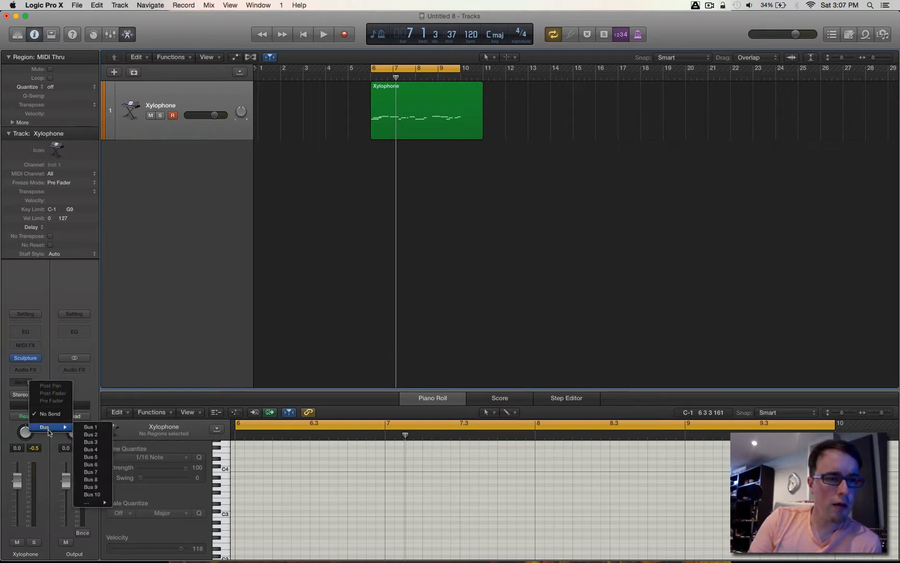
left_click(103, 429)
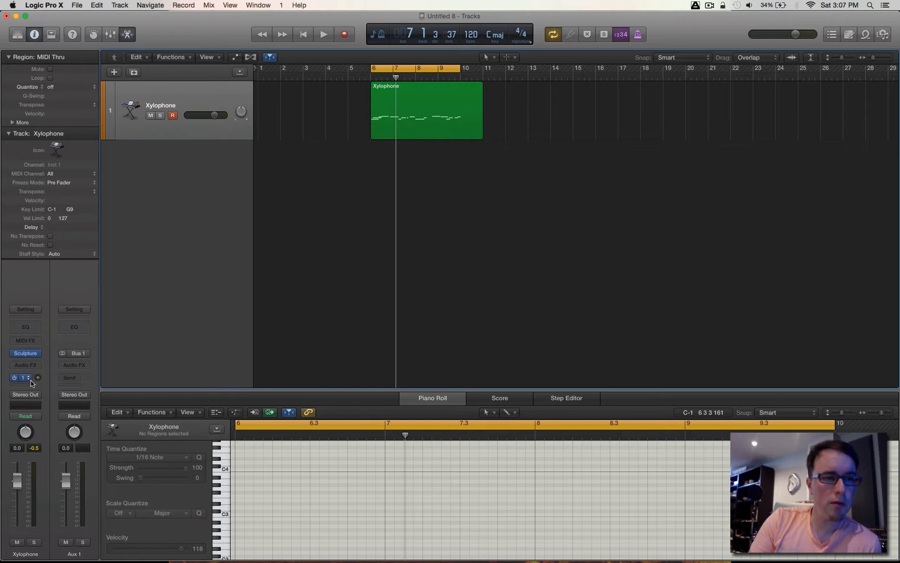
mouse_move(40, 381)
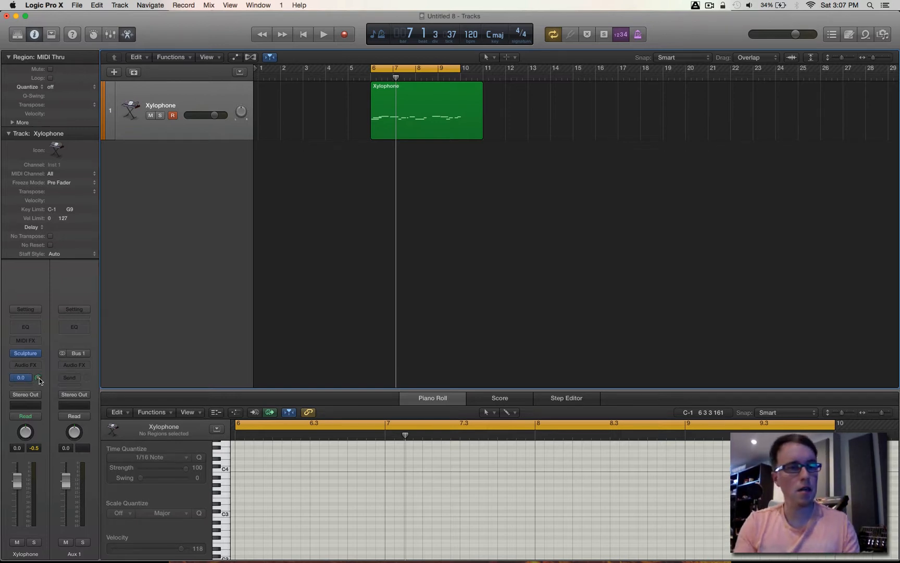
- Insert a stereo Space Designer reverb on Aux 1 and raise its reverb output level
left_click(82, 367)
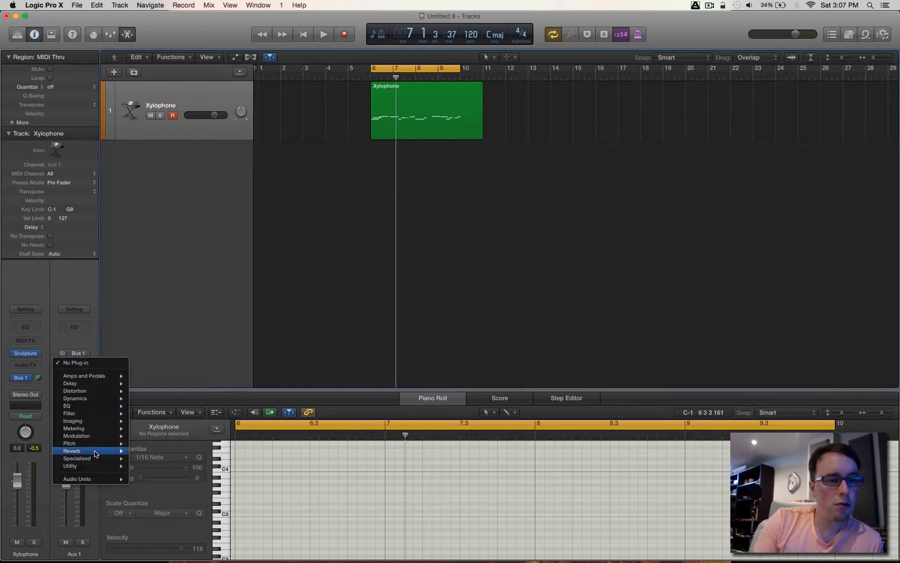
mouse_move(96, 451)
mouse_move(167, 477)
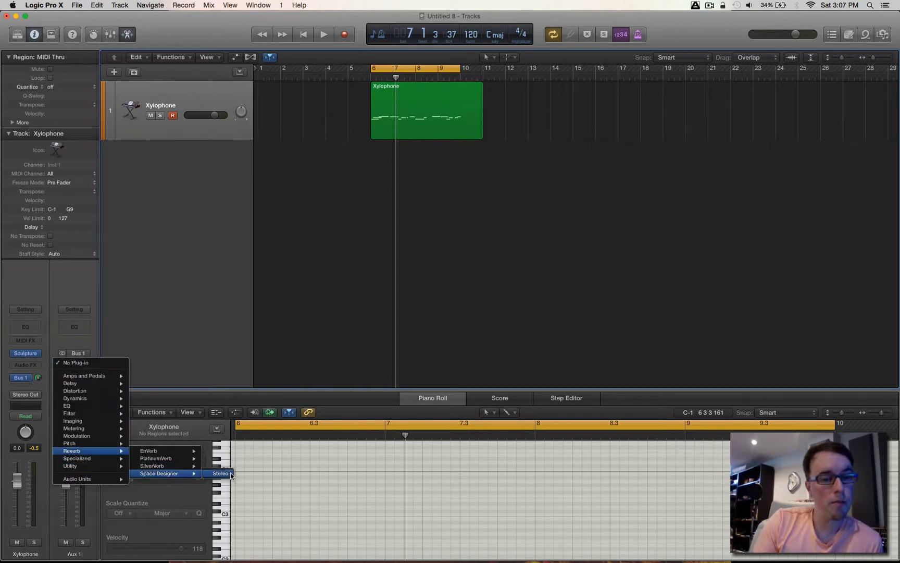
left_click(229, 475)
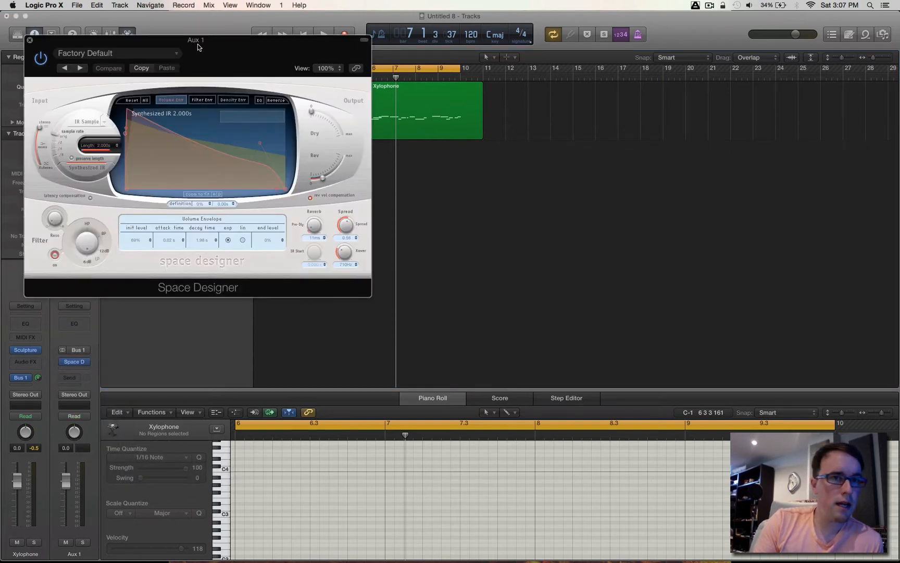
left_click_drag(198, 41, 531, 174)
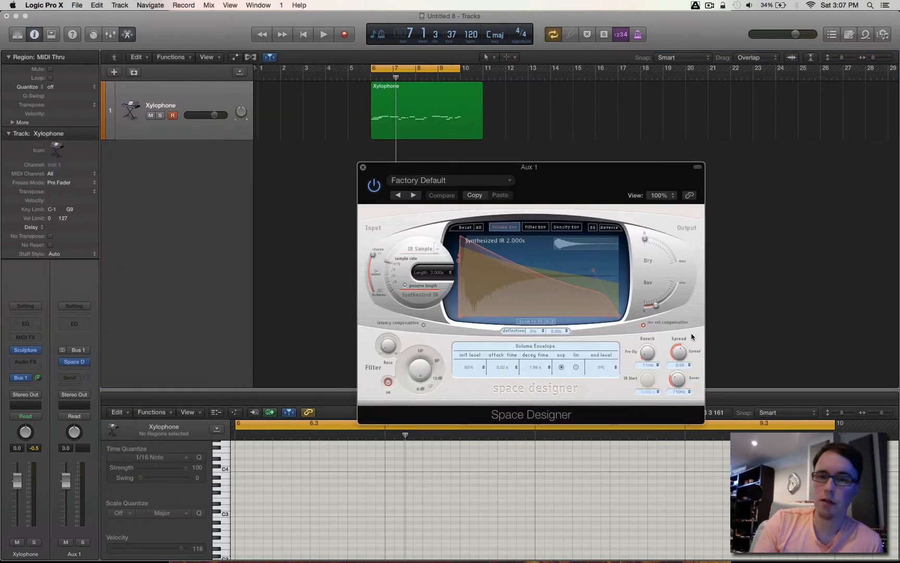
left_click_drag(654, 309, 675, 295)
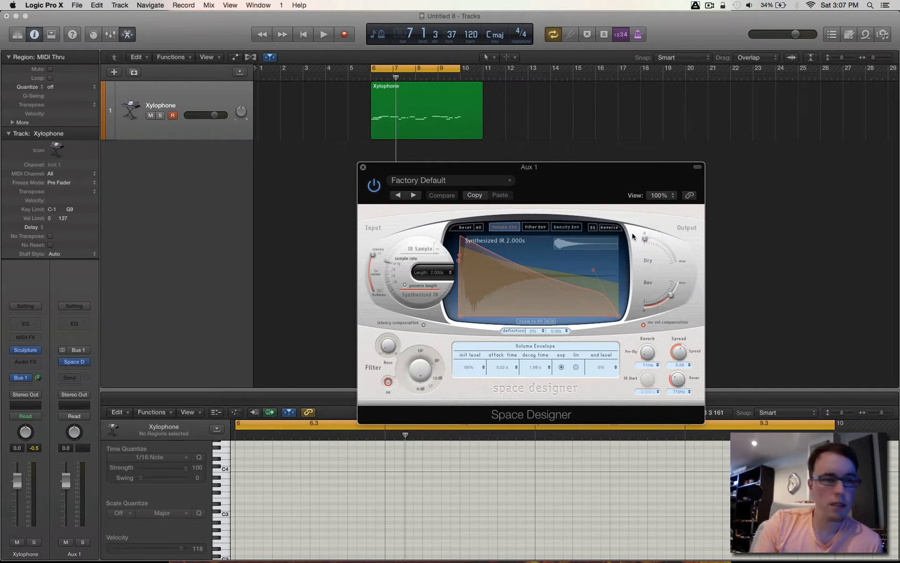
- Insert a Pitch Shifter after Space Designer on Aux 1, set to 12 semitones with a 100% mix
left_click(79, 370)
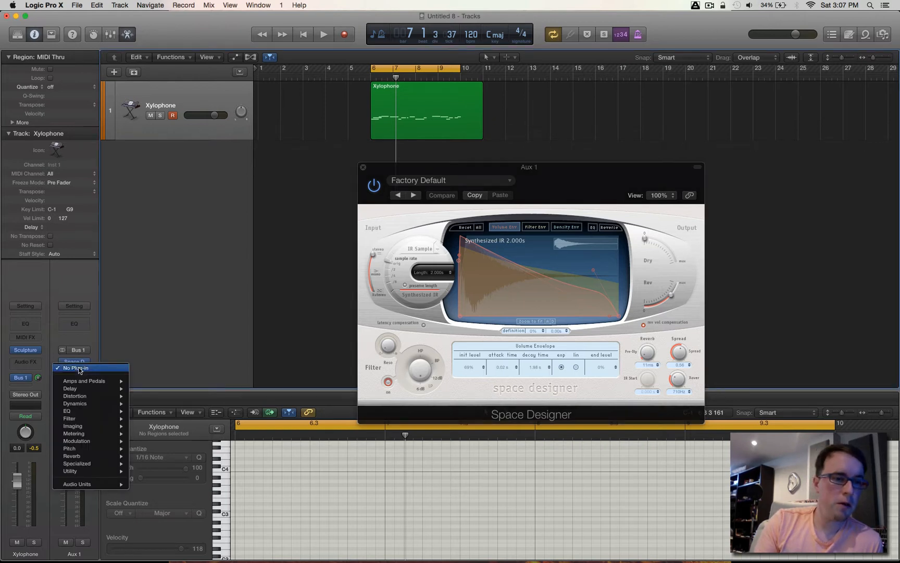
mouse_move(86, 449)
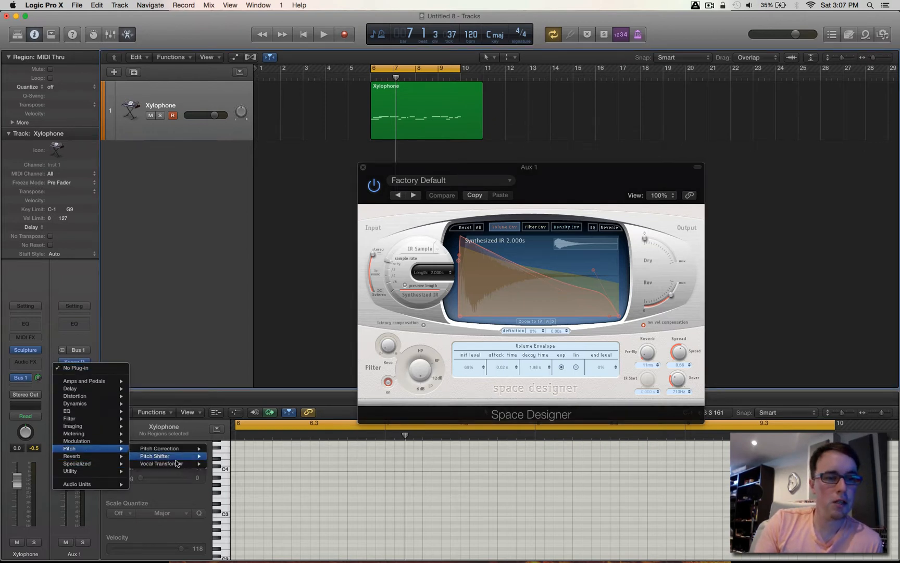
mouse_move(173, 459)
left_click(227, 458)
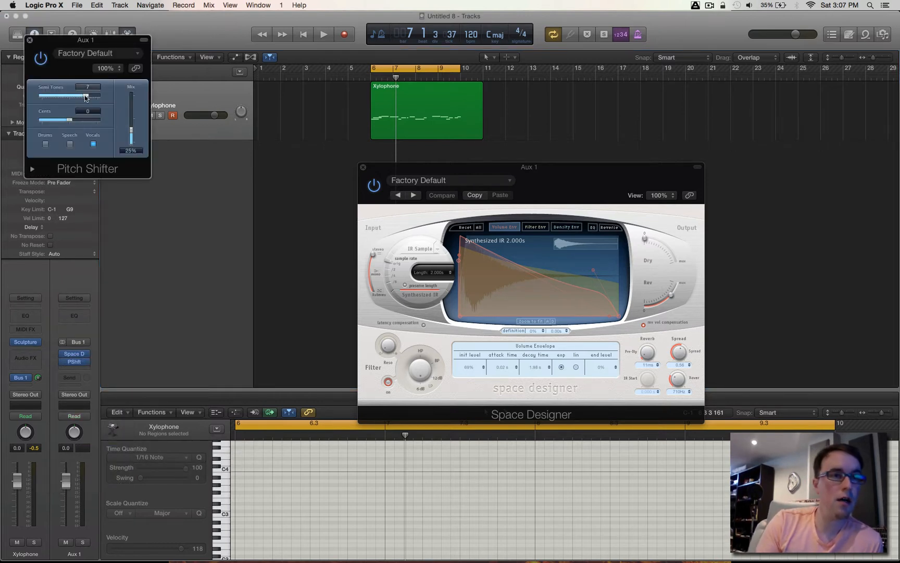
left_click_drag(86, 97, 131, 9)
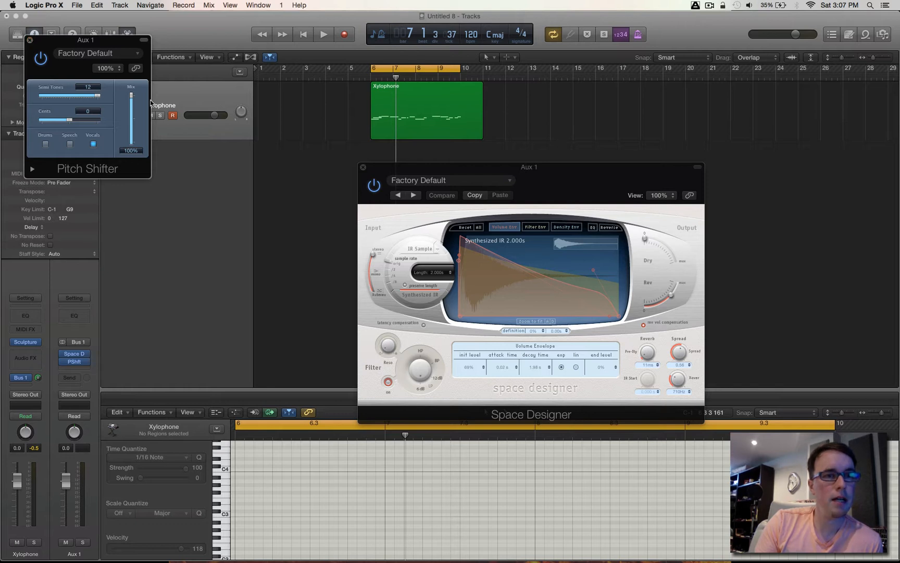
left_click(30, 40)
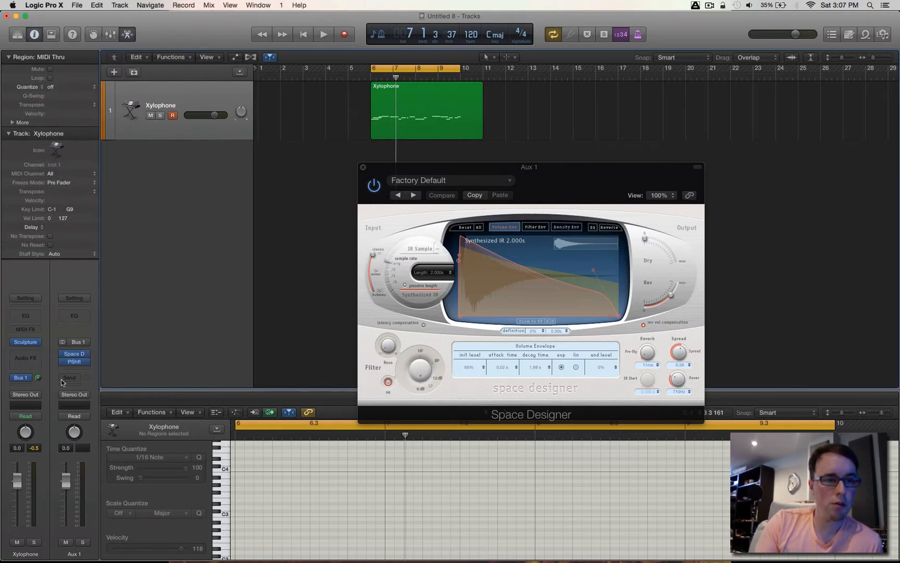
- Move the Pitch Shifter ahead of Space Designer on Aux 1, playing the region before and after to compare the sound
key("space")
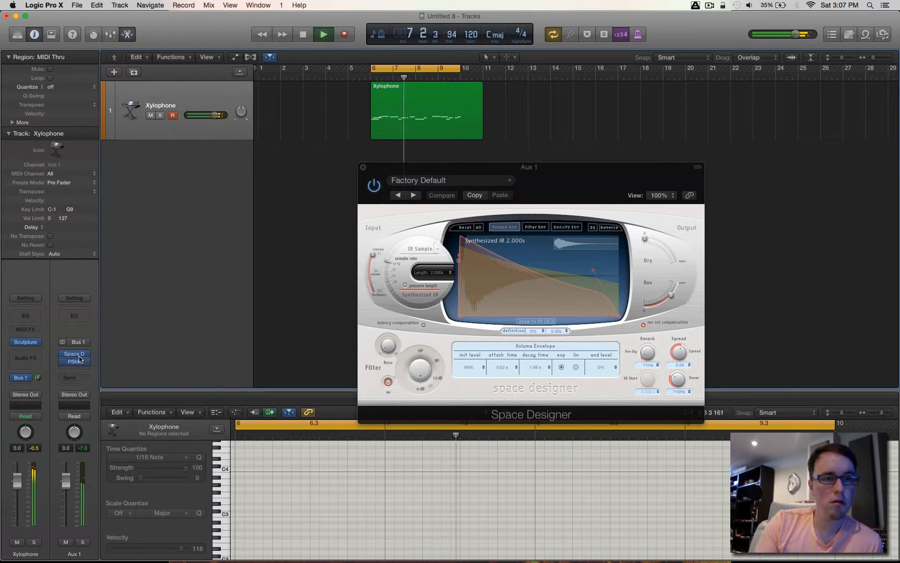
key("space")
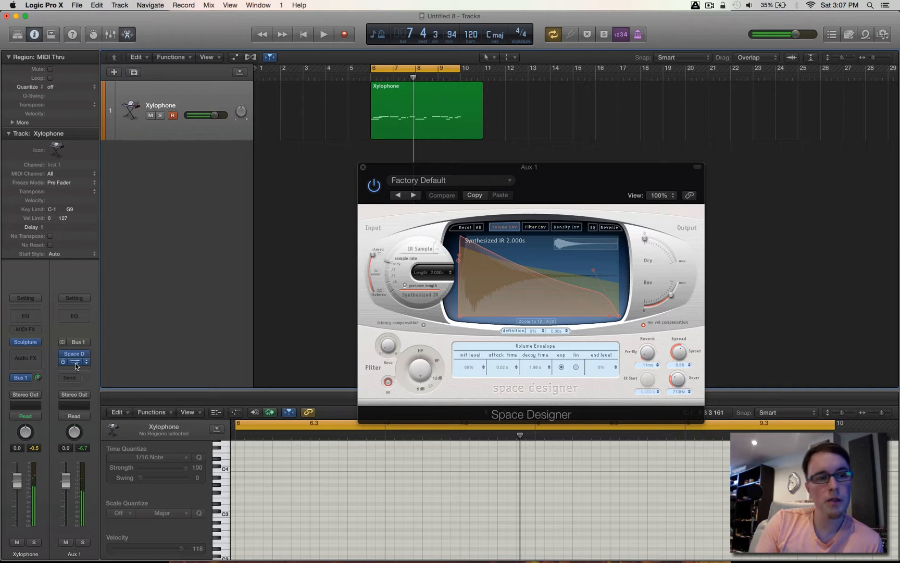
left_click_drag(75, 364, 79, 354)
key("space")
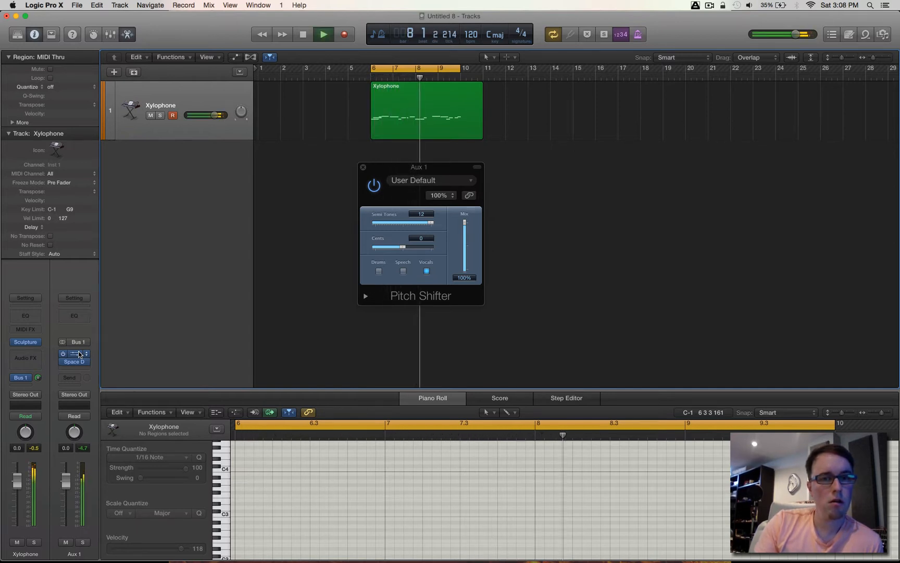
key("space")
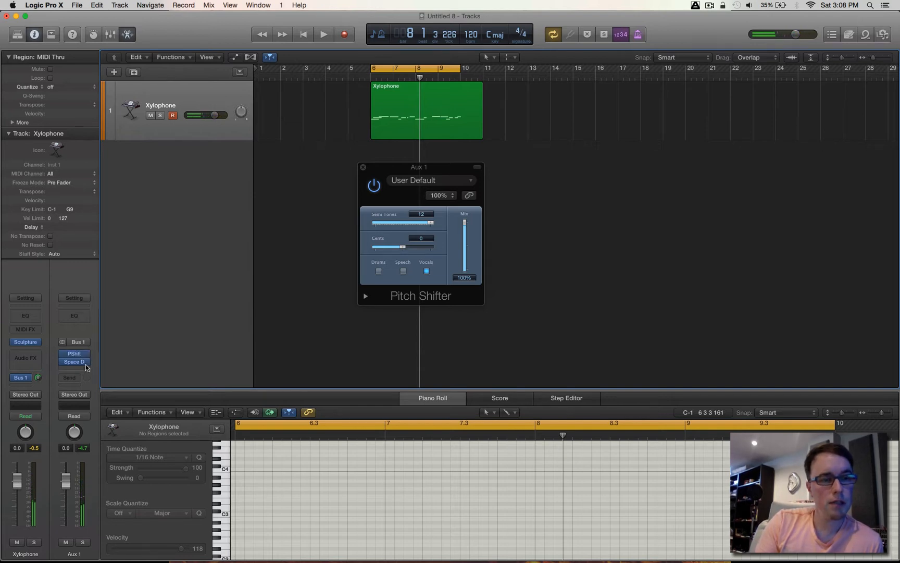
- Lengthen the synthesized impulse response of Space Designer on Aux 1 to 11 seconds
left_click(76, 361)
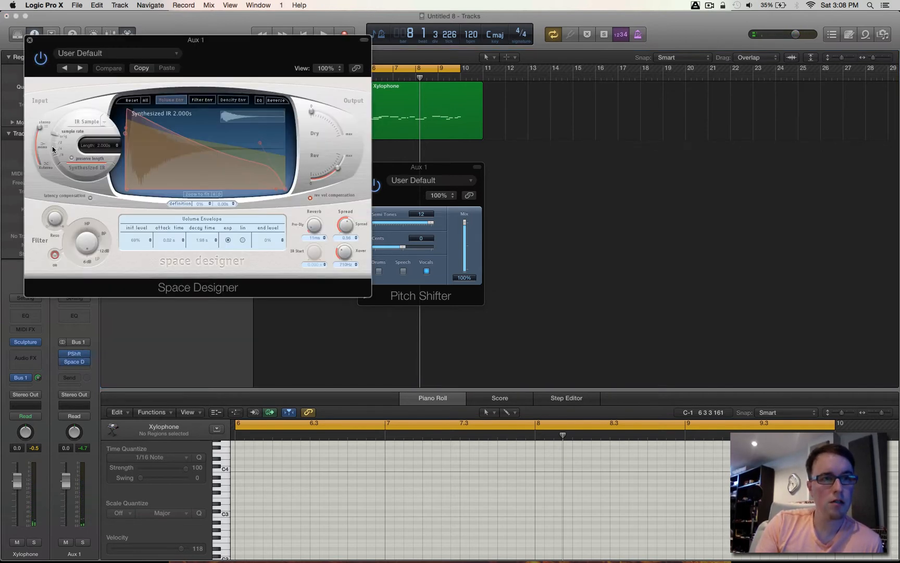
left_click_drag(101, 148, 115, 108)
left_click(29, 39)
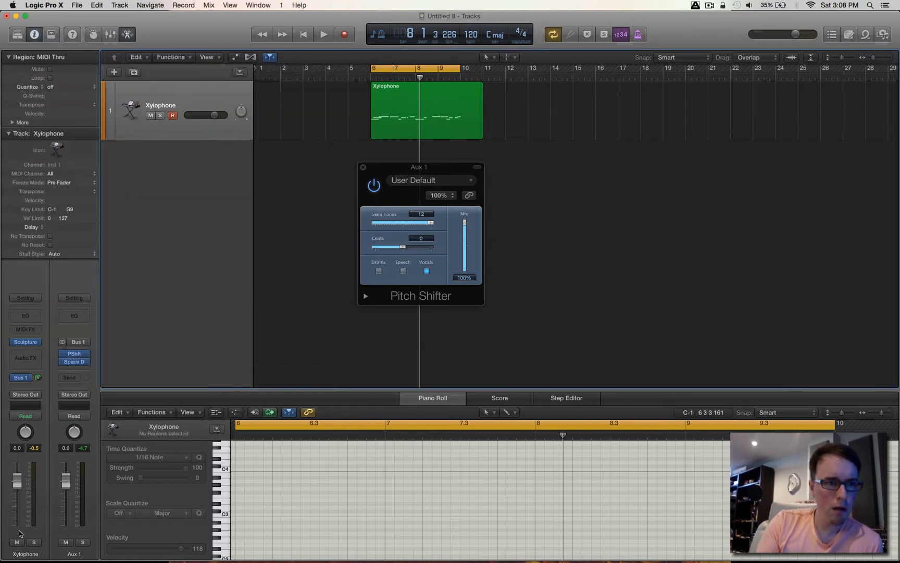
- Add a Bus 2 send to Aux 1 and set its level to 0.0 dB
left_click(76, 378)
mouse_move(99, 421)
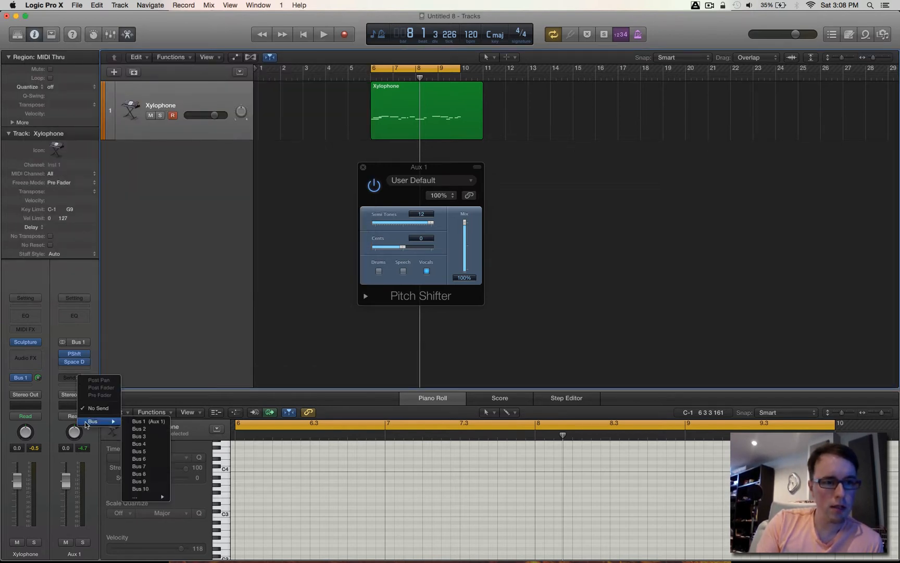
left_click(140, 428)
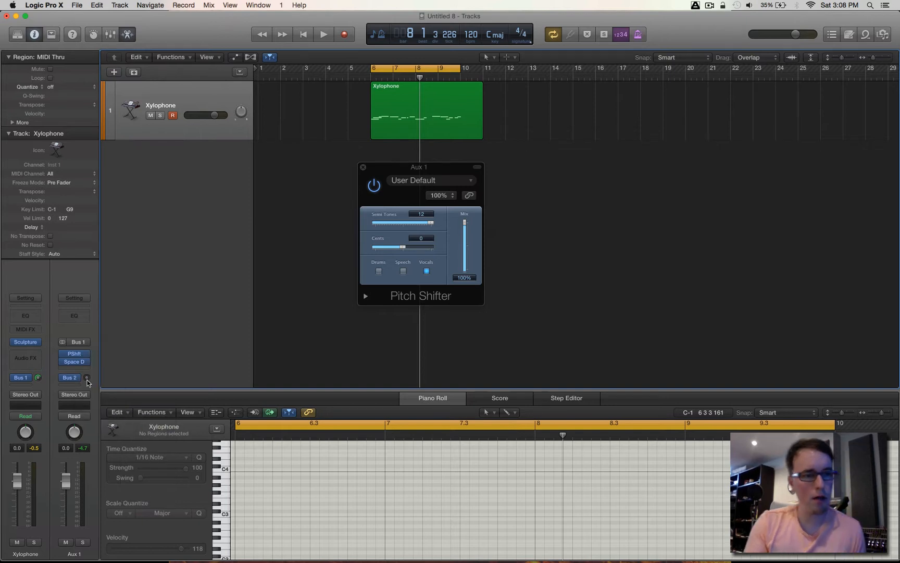
mouse_move(87, 378)
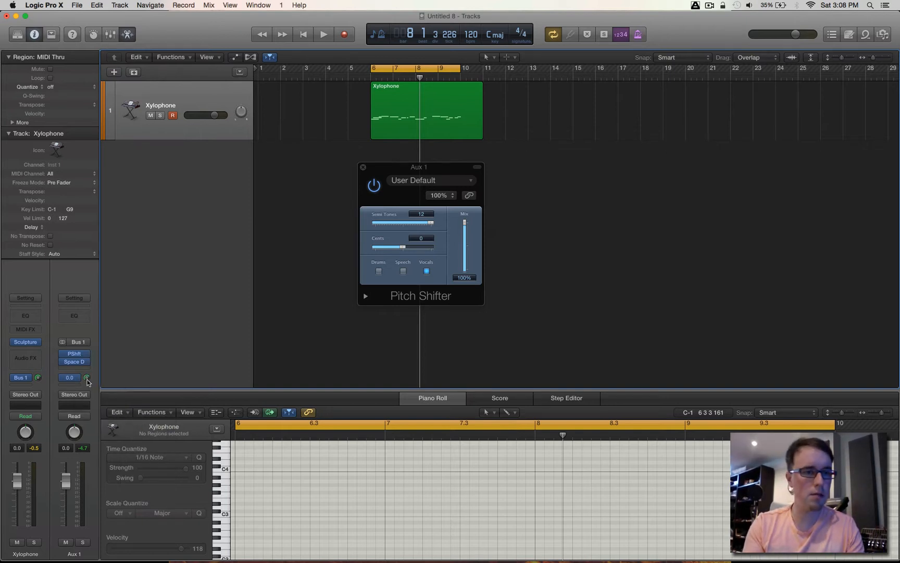
- Show the mixer and copy the Pitch Shifter and Space Designer from Aux 1 to Aux 2
key("x")
scroll(228, 372, "up", 2)
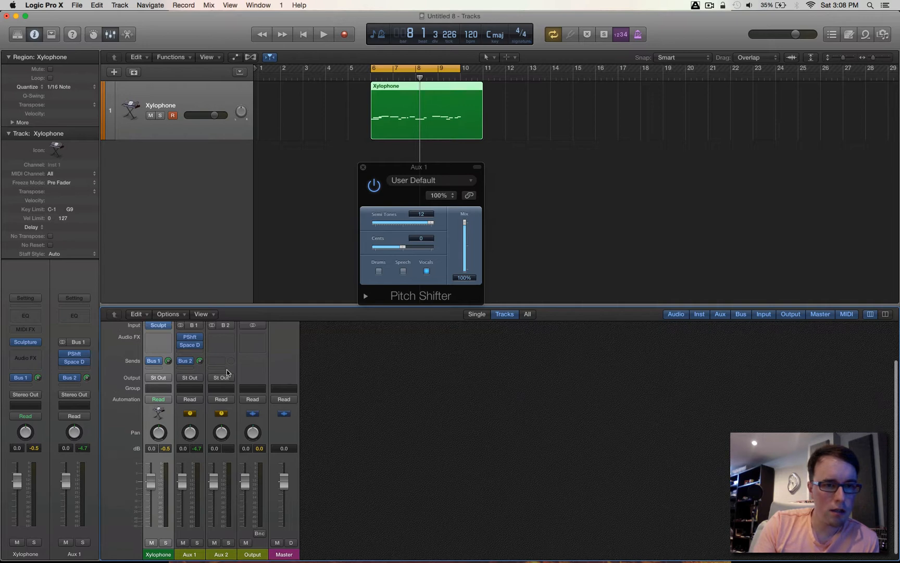
left_click_drag(189, 340, 222, 342)
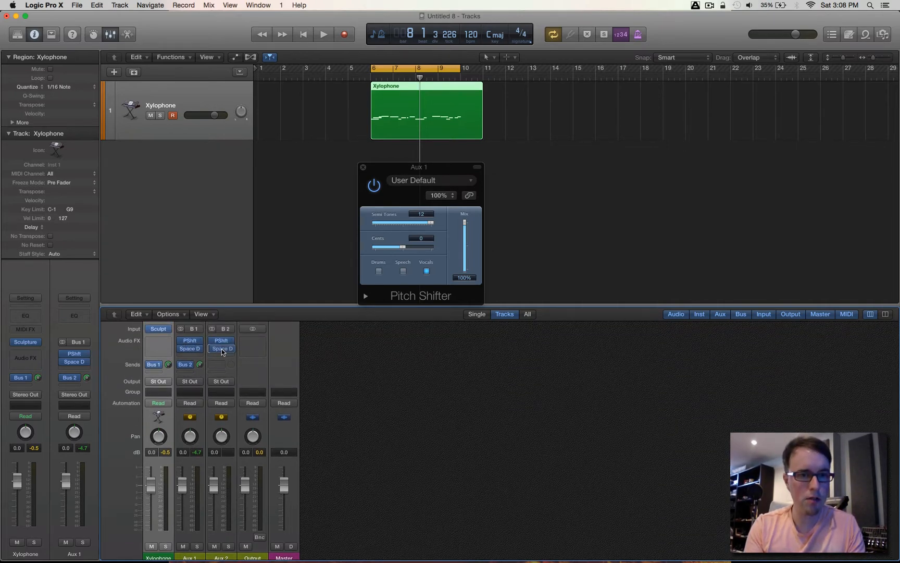
- Play the region while lowering the Aux 2 fader to -2.5 dB and the Output fader slightly
key("space")
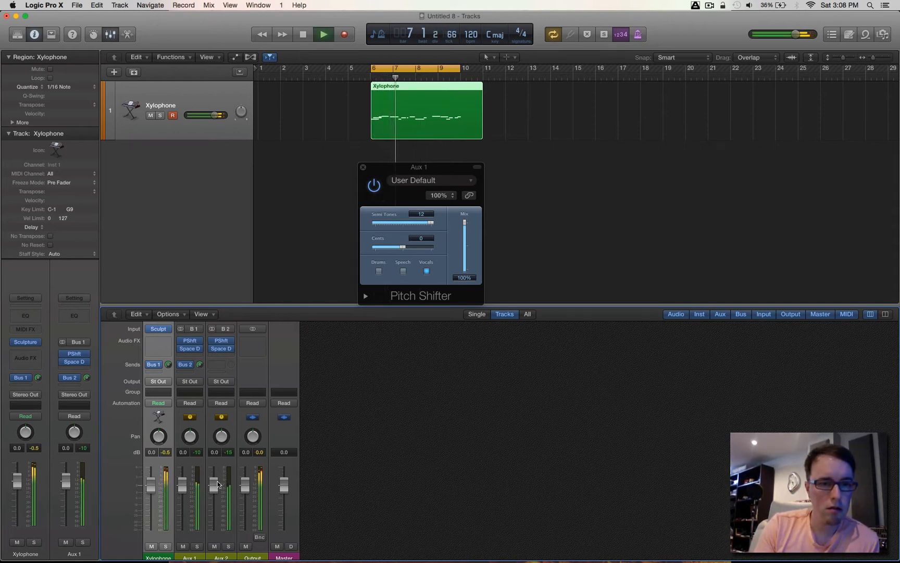
left_click_drag(214, 484, 249, 498)
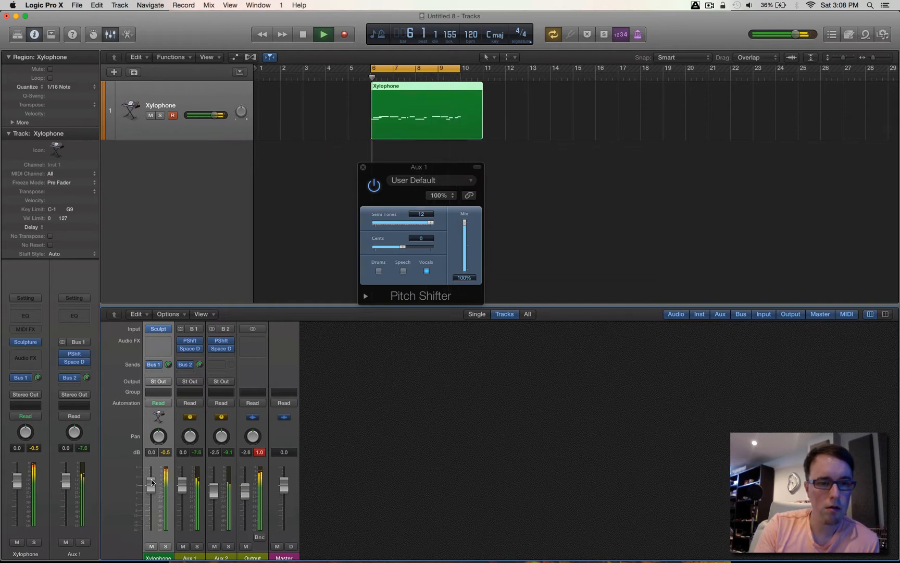
key("space")
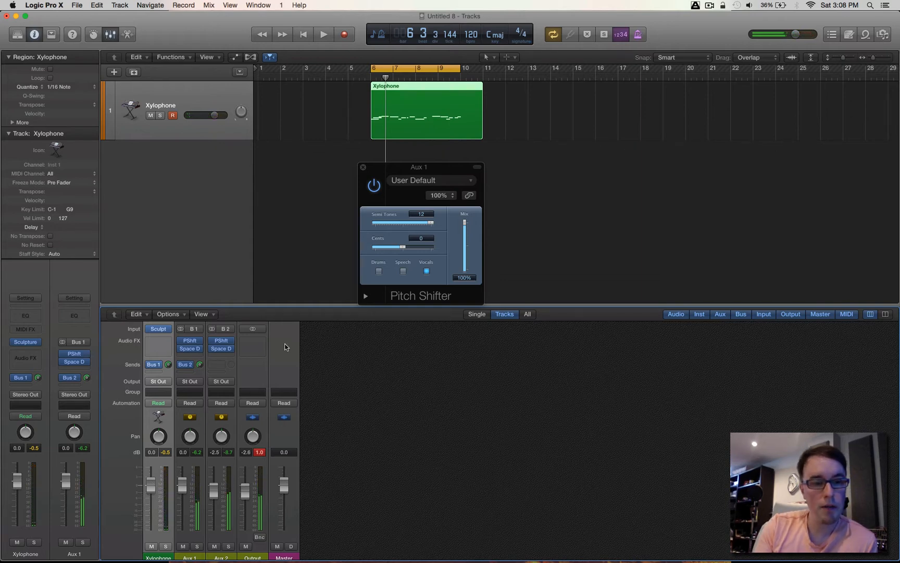
- Check the Space Designer settings on Aux 2 and add a Bus 3 send to that channel at 0.0 dB
left_click(221, 349)
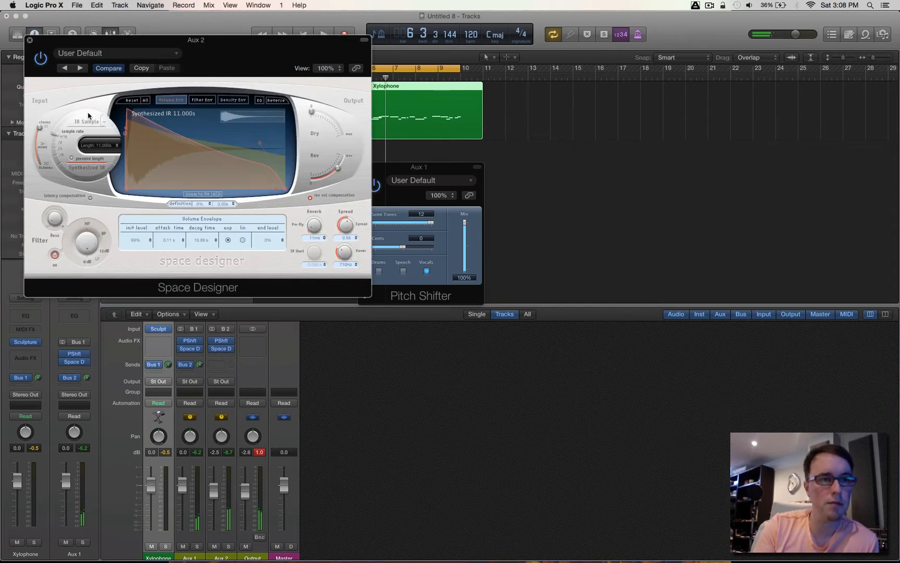
left_click(30, 40)
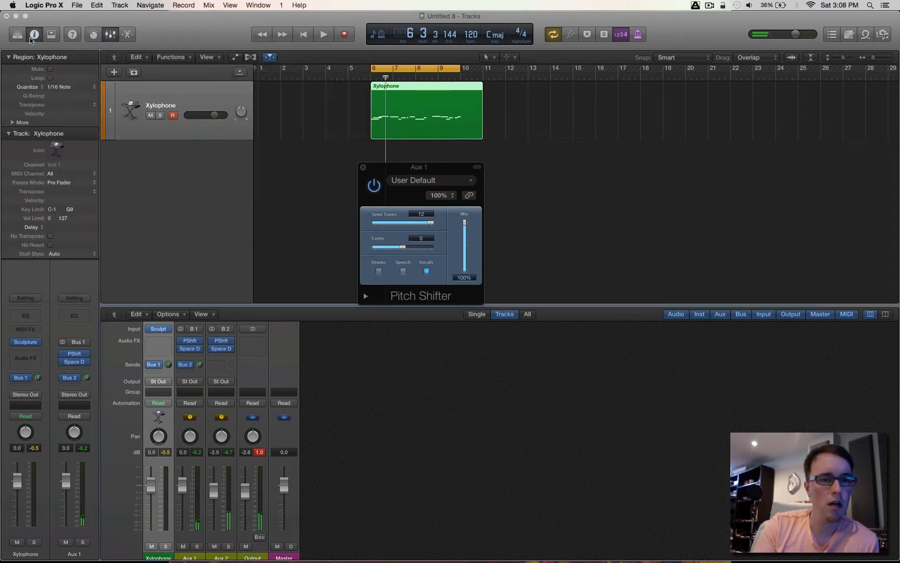
left_click(220, 365)
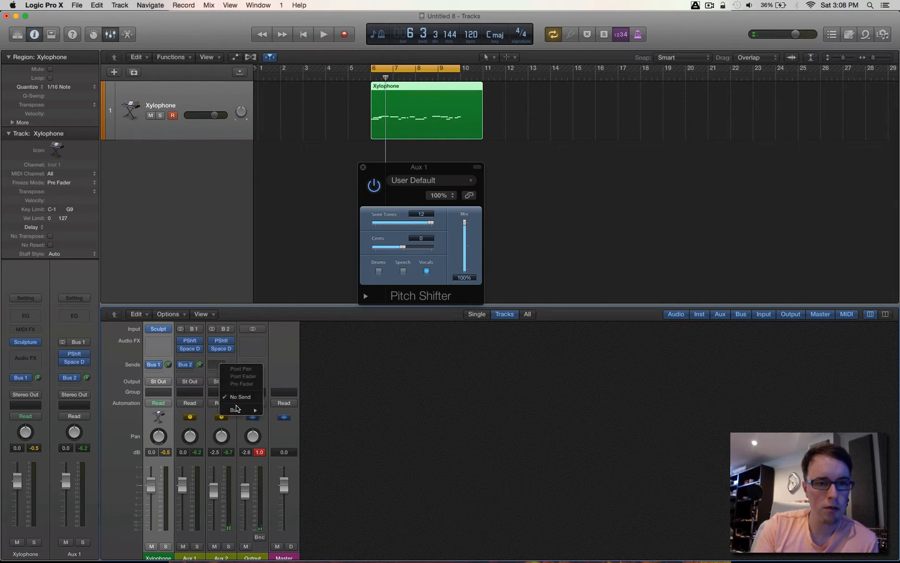
mouse_move(236, 409)
left_click(290, 424)
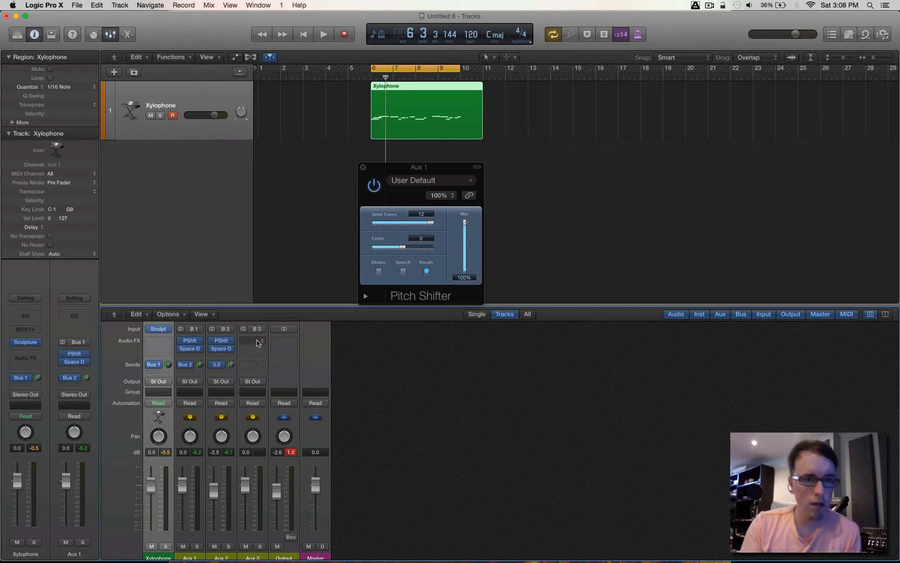
- Copy the Pitch Shifter from Aux 2 to the first effect slot of Aux 3
left_click(220, 340)
left_click(220, 339)
left_click(253, 340)
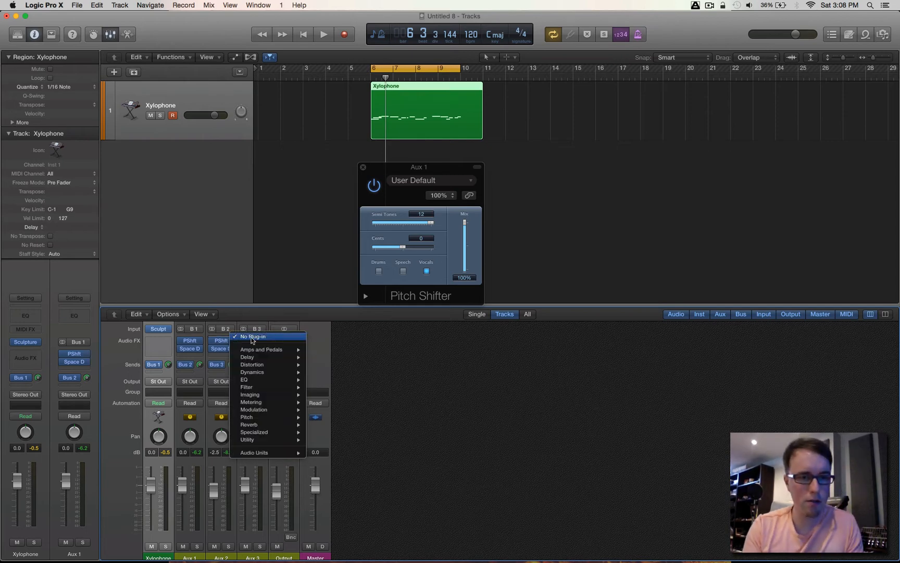
left_click(208, 333)
mouse_move(227, 344)
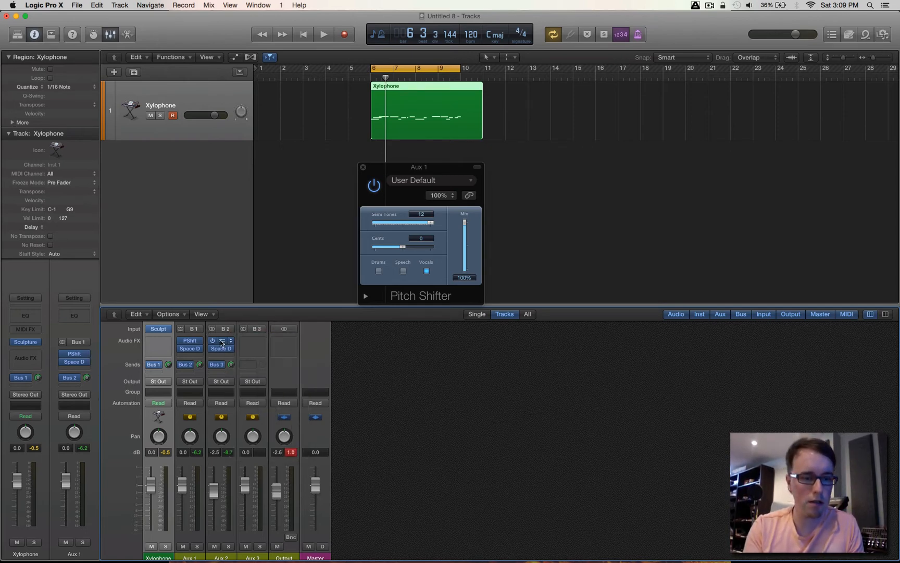
left_click_drag(221, 343, 253, 342)
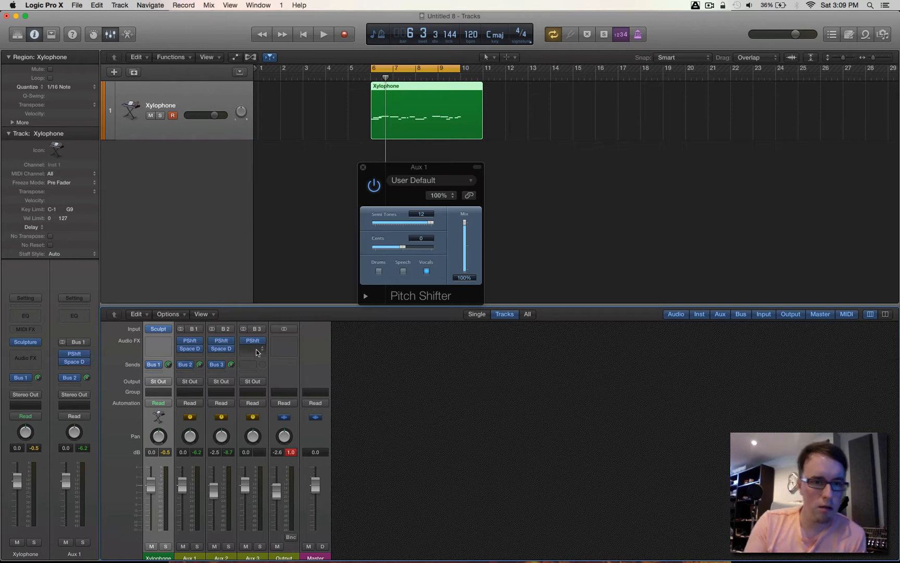
- Insert a stereo Delay Designer after the Pitch Shifter on Aux 3 and load its 1\4 Filter Pan preset
left_click(256, 353)
mouse_move(268, 370)
mouse_move(372, 370)
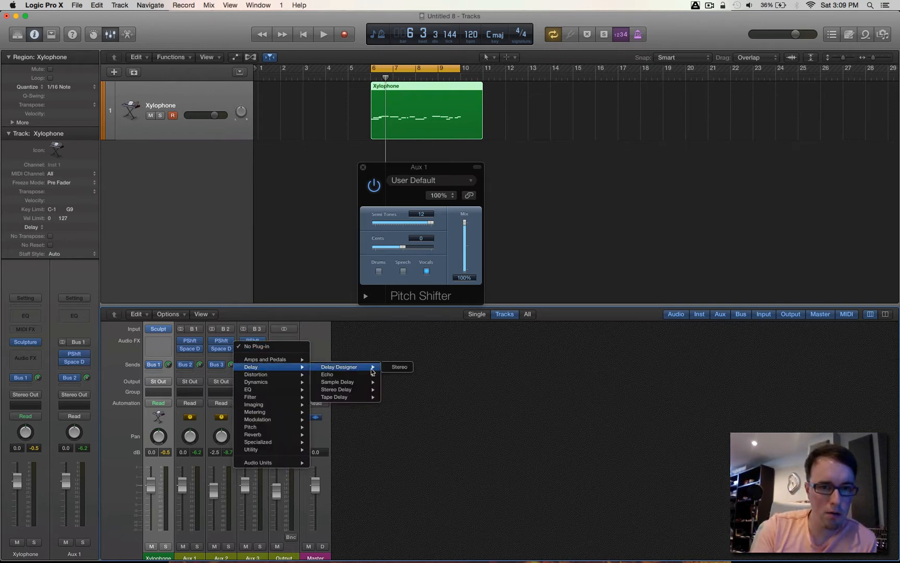
left_click(399, 367)
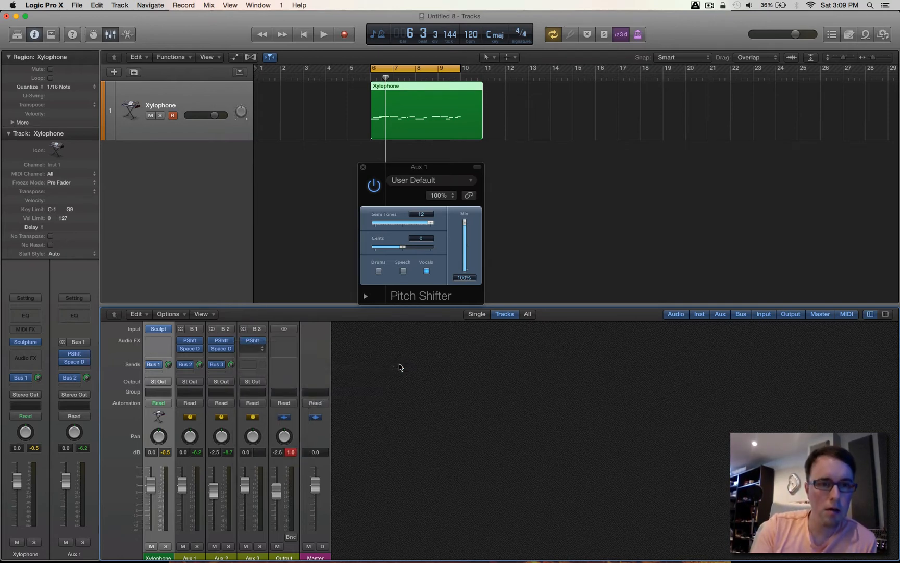
left_click(122, 53)
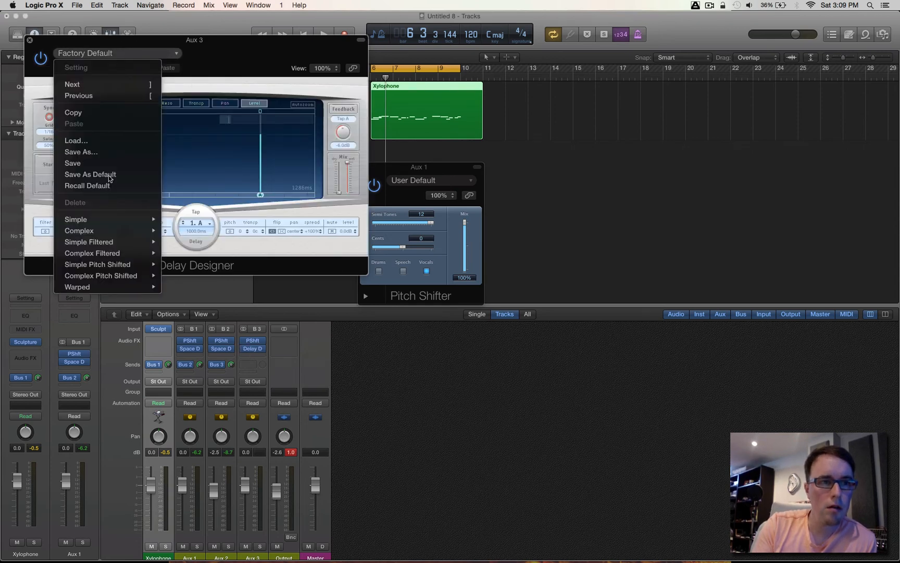
mouse_move(113, 242)
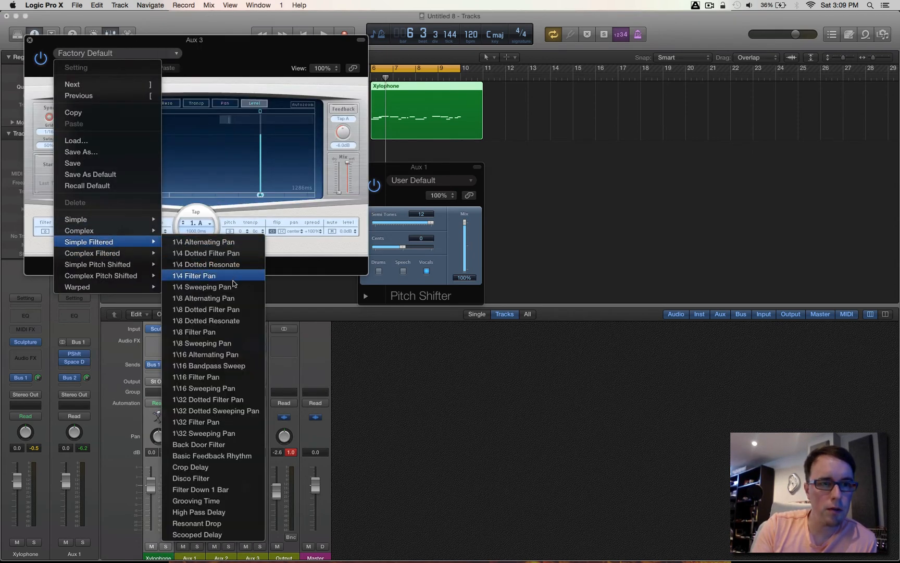
left_click(227, 280)
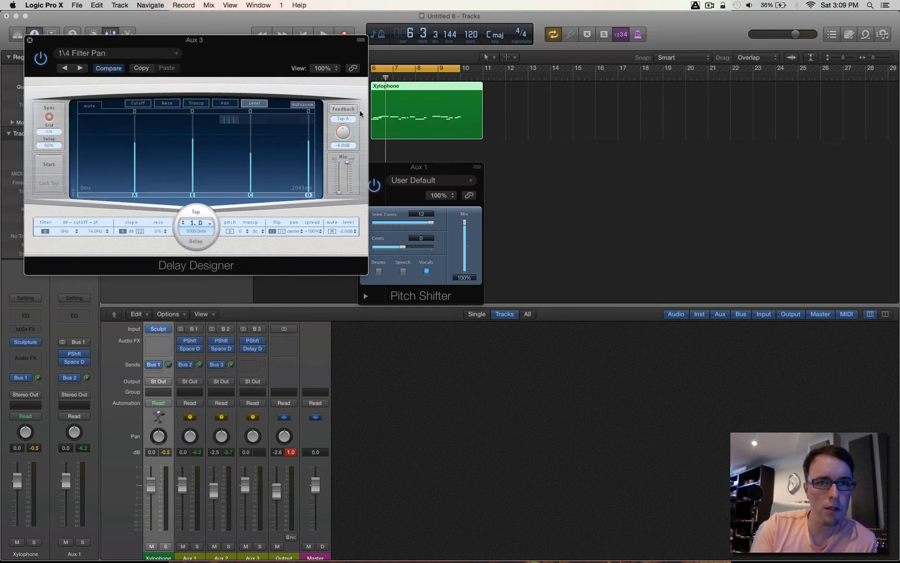
left_click(30, 40)
- Play the region while setting the Xylophone fader to -5.9 dB and the Aux 3 fader to +1.2 dB
key("space")
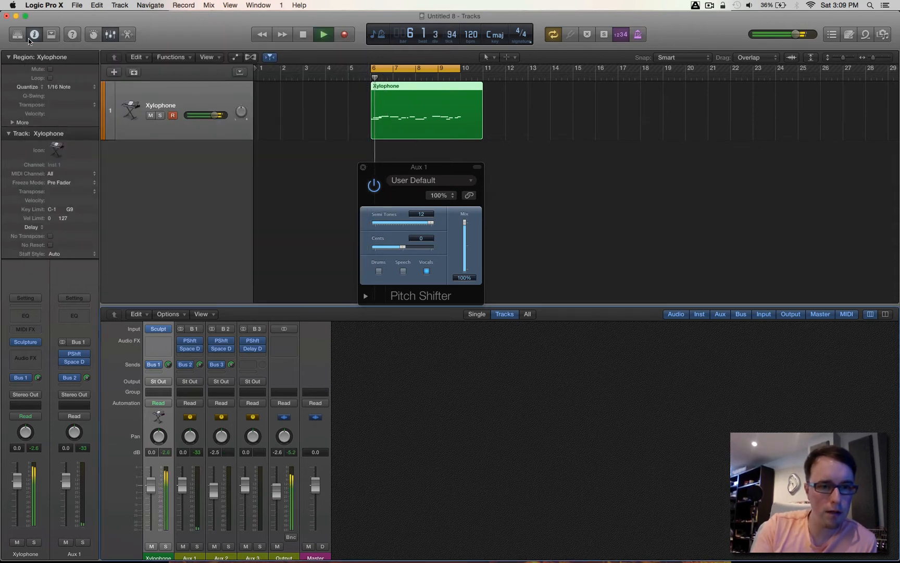
left_click_drag(148, 488, 150, 514)
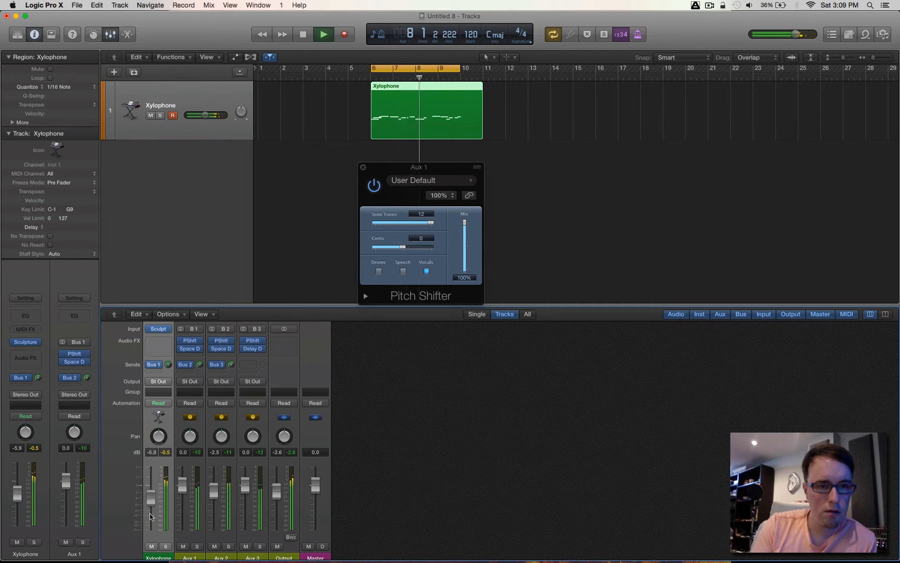
left_click_drag(246, 481, 249, 475)
- Pan Aux 3 to the left and Aux 2 to the right, and set the Aux 1 fader to +1.5 dB and Aux 2 to +0.3 dB
left_click_drag(253, 436, 253, 468)
left_click_drag(223, 437, 222, 421)
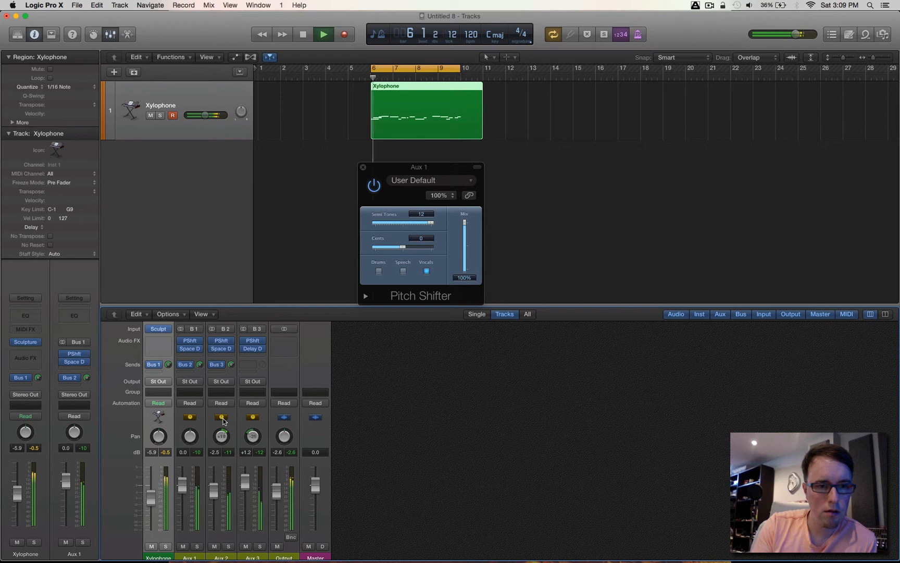
left_click_drag(214, 492, 180, 478)
key("space")
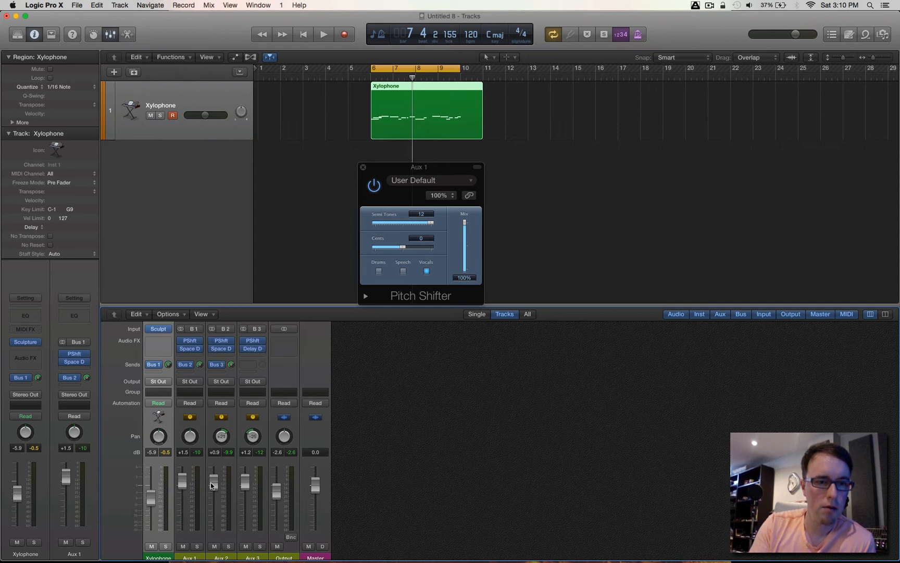
left_click_drag(211, 494, 211, 485)
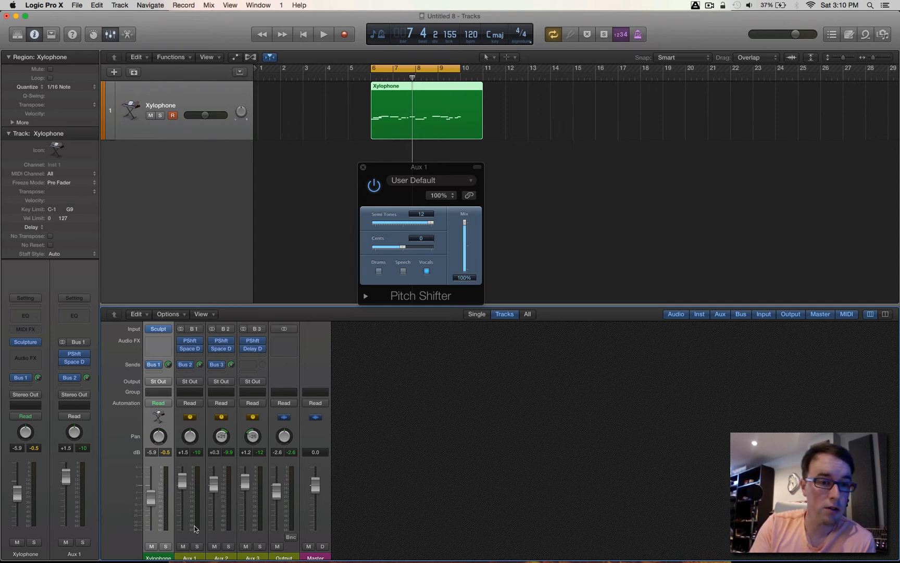
- Switch the Xylophone's Bus 1 send to Pre Fader and pull the Xylophone fader all the way down
left_click(159, 367)
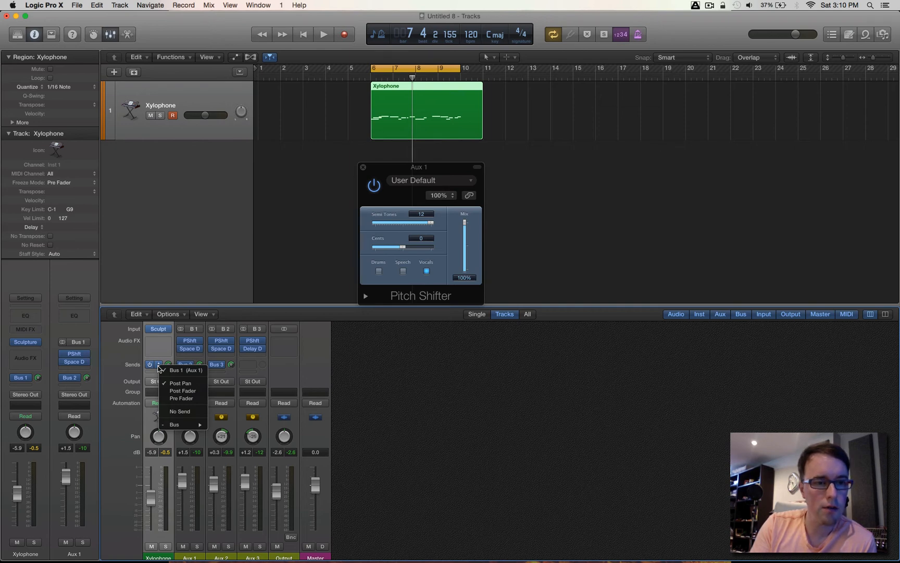
left_click(188, 400)
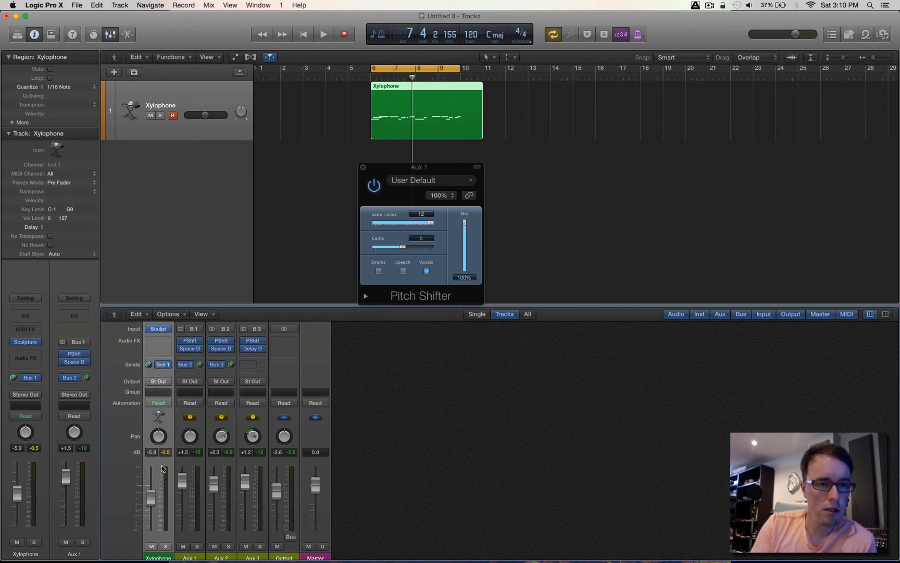
left_click_drag(150, 498, 151, 529)
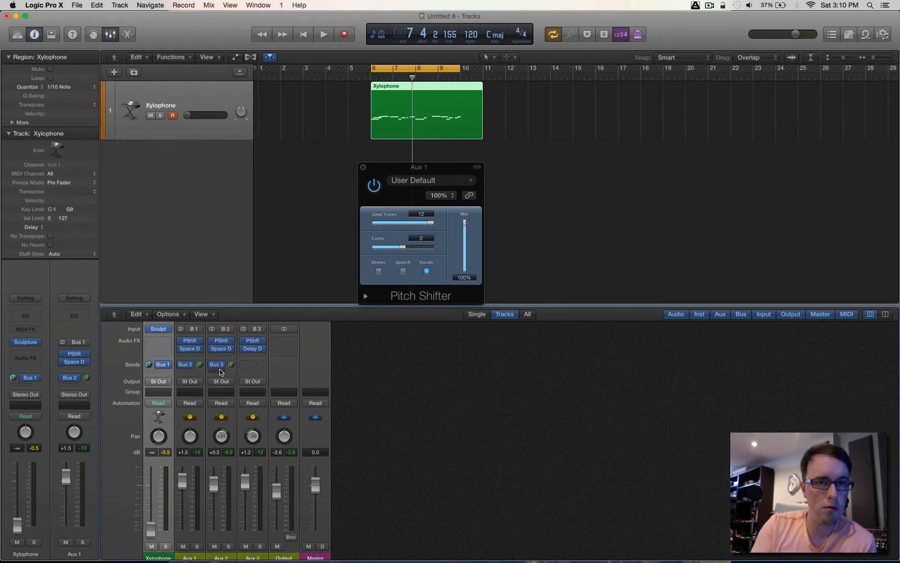
- Insert a stereo AutoFilter after the Delay Designer on Aux 3 and move its window clear of the channel strips
left_click(262, 356)
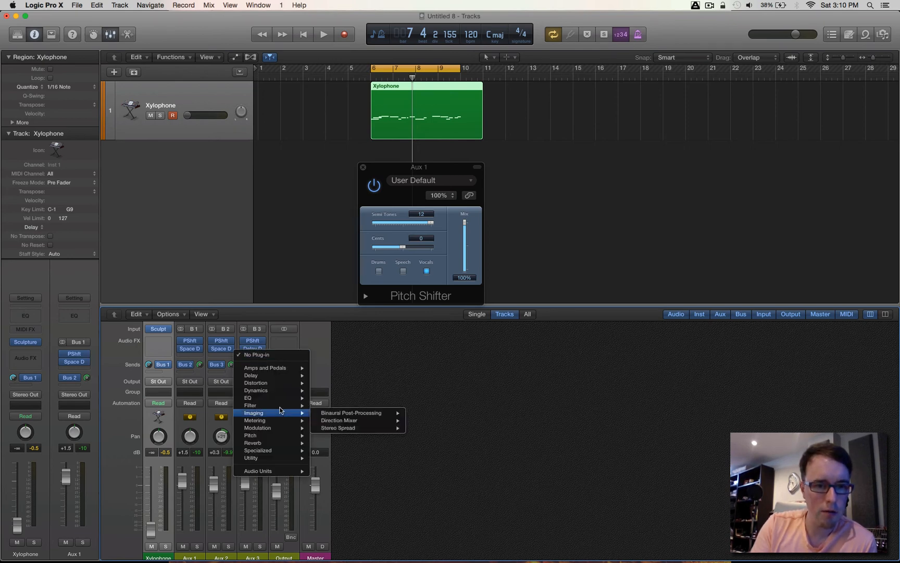
mouse_move(301, 409)
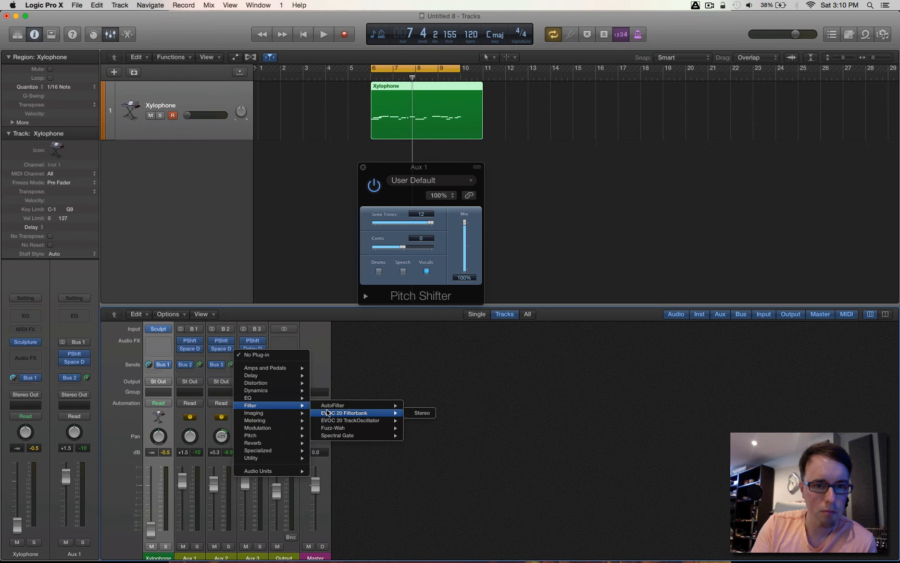
mouse_move(345, 410)
left_click(422, 405)
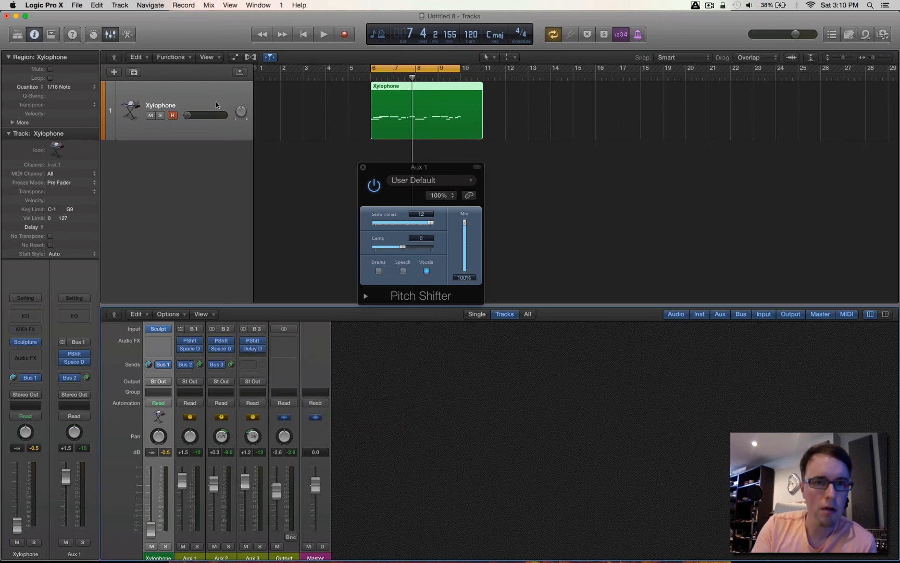
key("super+w")
left_click_drag(757, 129, 674, 265)
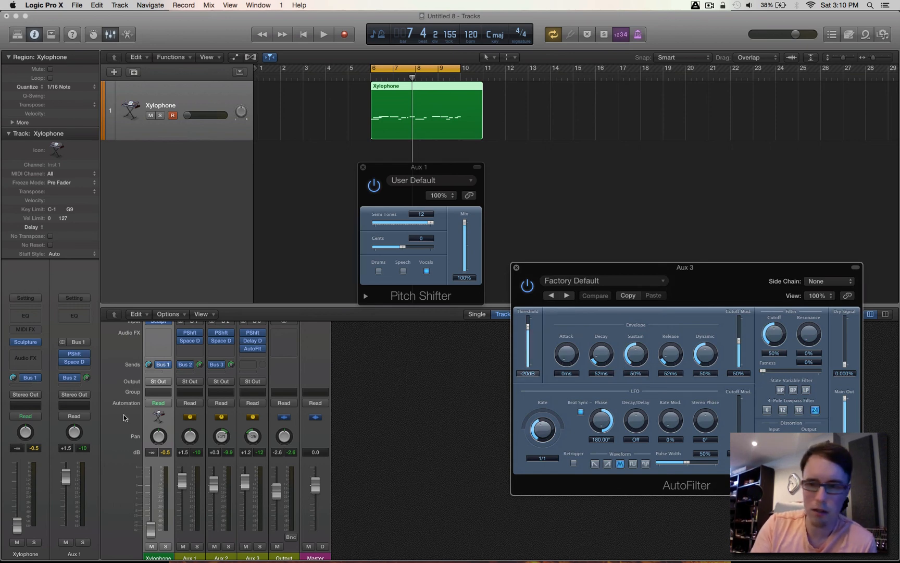
- Play the region and load the Always Rising Filter preset in the AutoFilter on Aux 3
key("space")
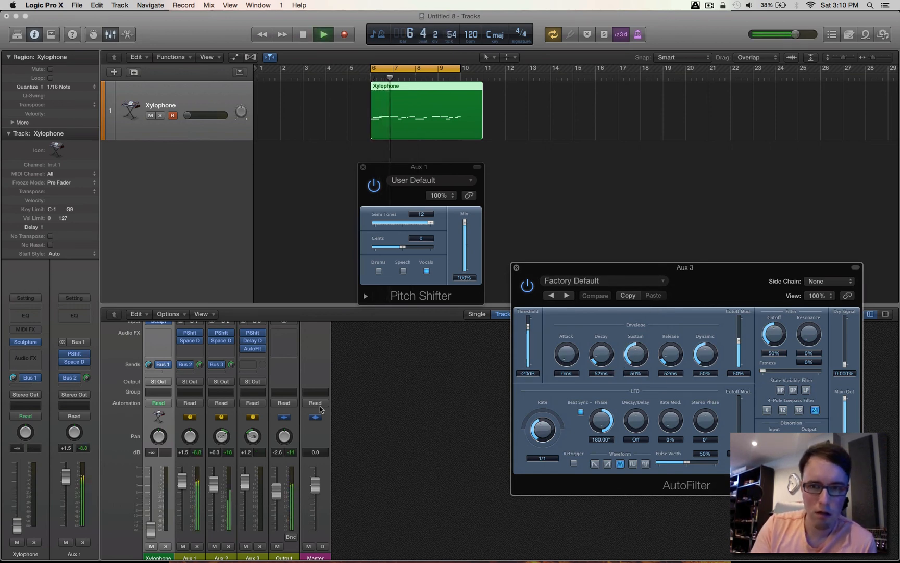
left_click(596, 282)
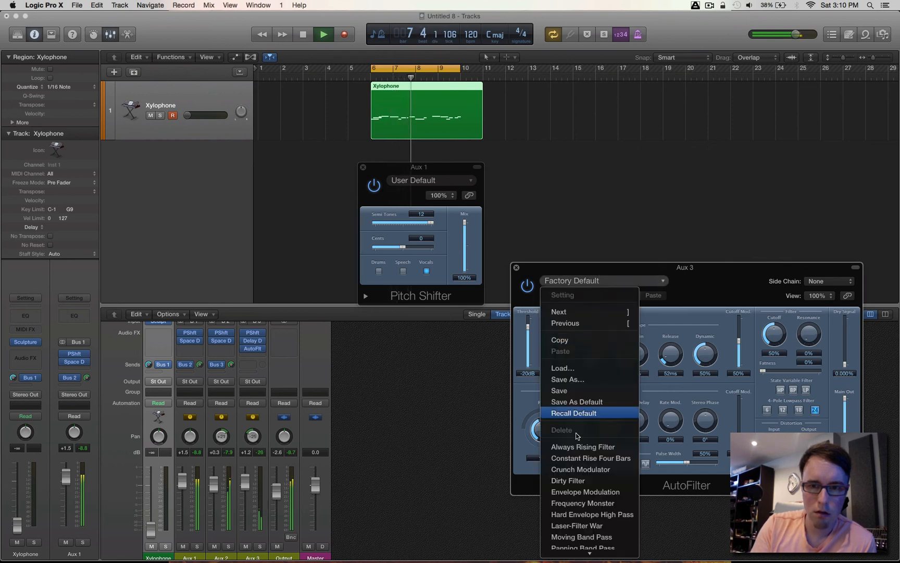
left_click(580, 451)
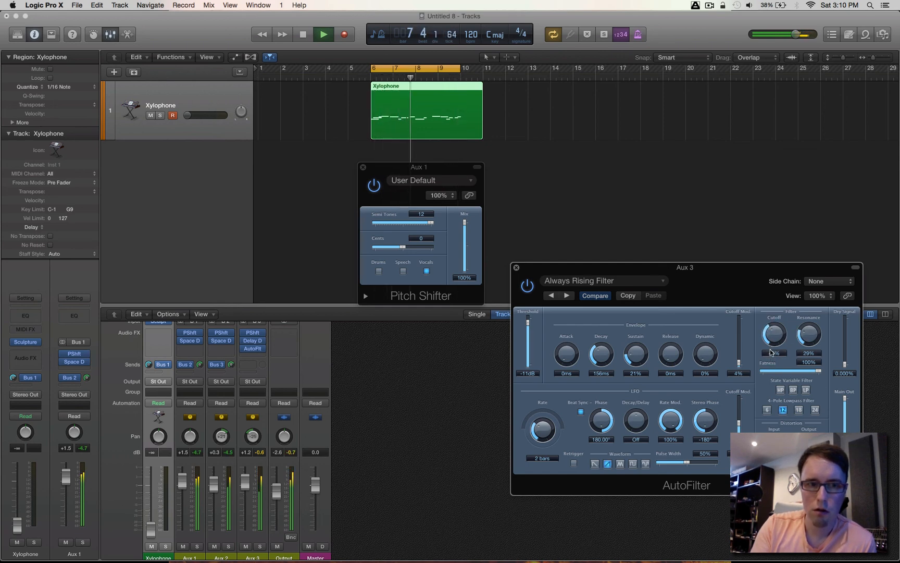
- Stop playback, pull the Output fader all the way down and reset the Aux 3 peak level display
key("space")
left_click_drag(276, 490, 278, 529)
left_click(259, 451)
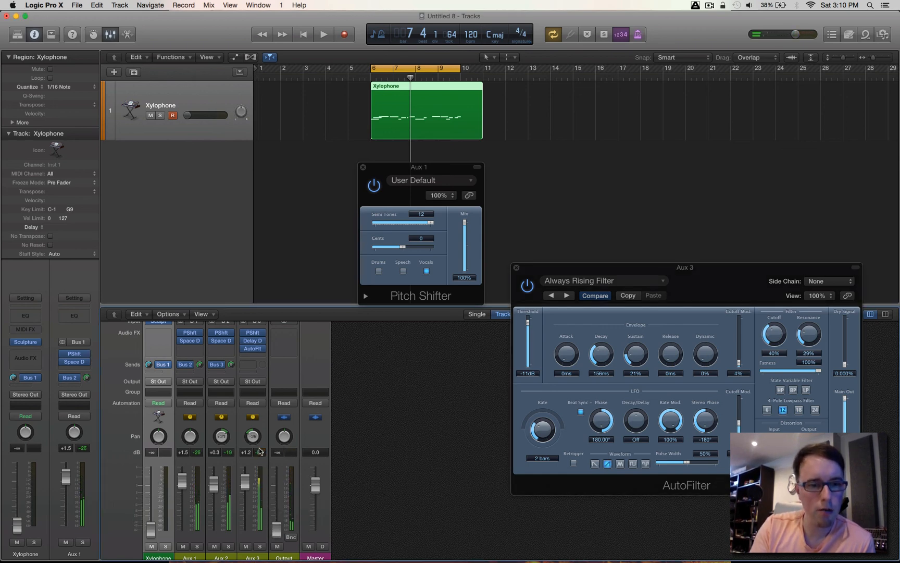
- Lower the Aux 1, 2 and 3 faders together to -2.4, -3.6 and -2.7 dB, and set the Bus 2 and Bus 3 sends to -2.5 dB
scroll(250, 557, "down", 1)
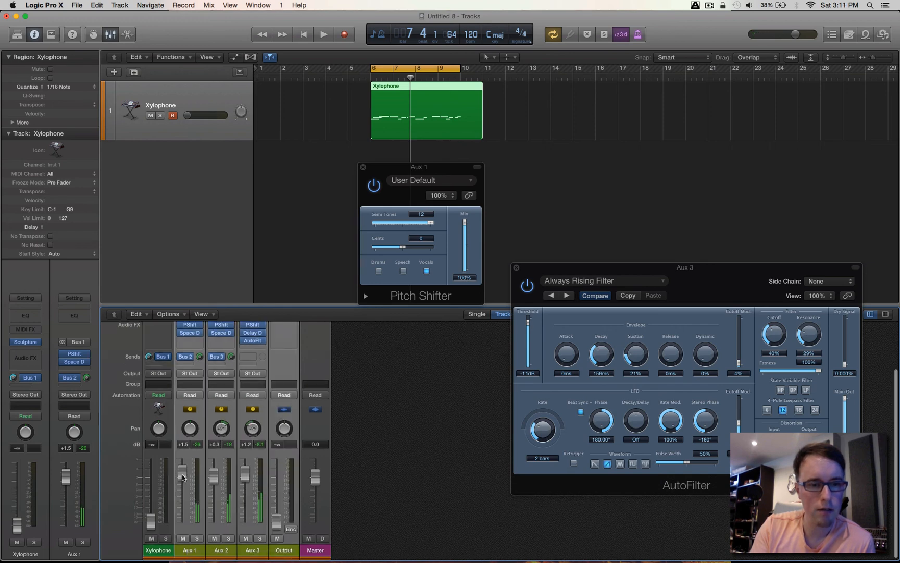
left_click_drag(182, 475, 183, 494)
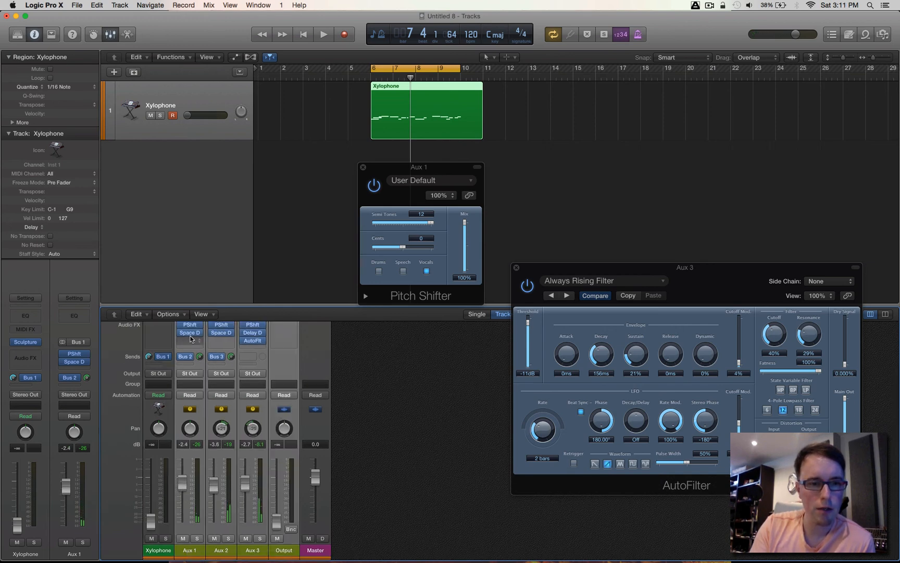
left_click_drag(199, 356, 199, 370)
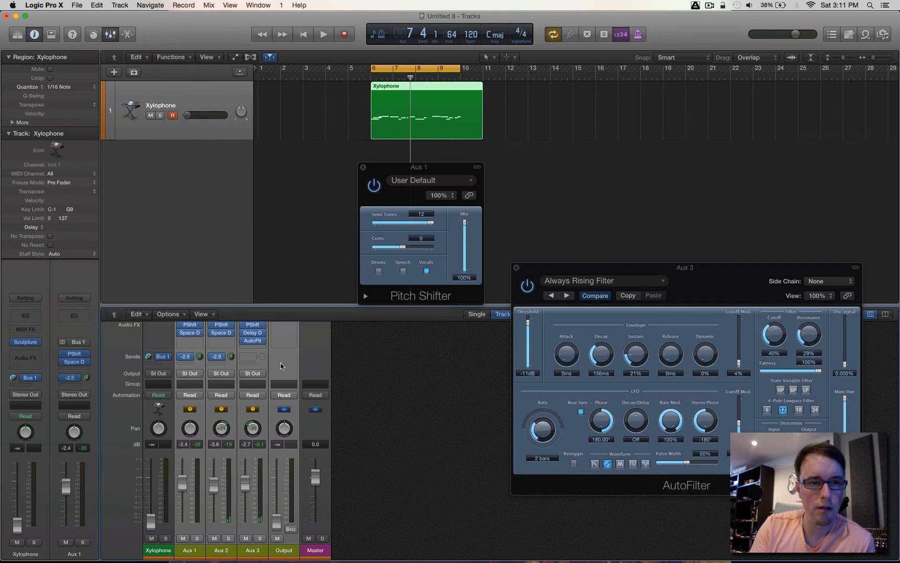
left_click(264, 365)
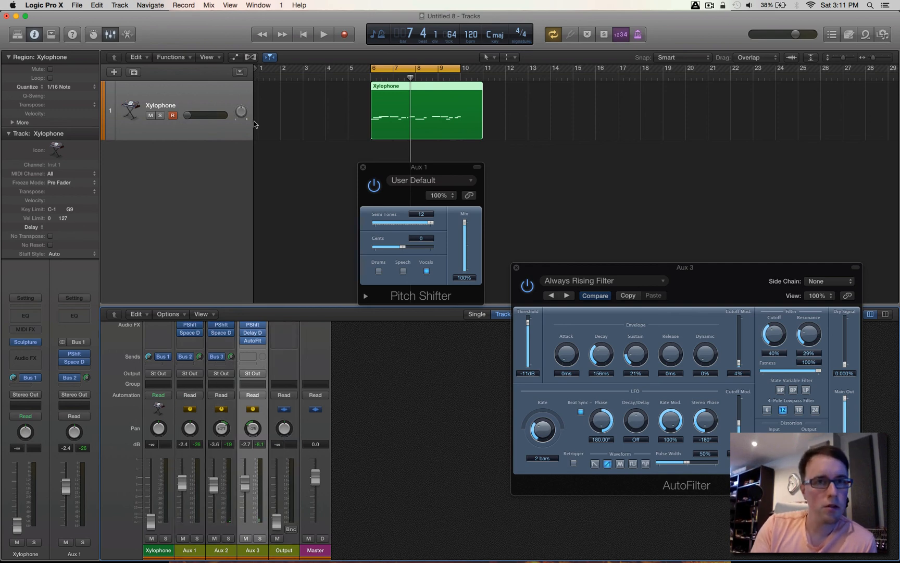